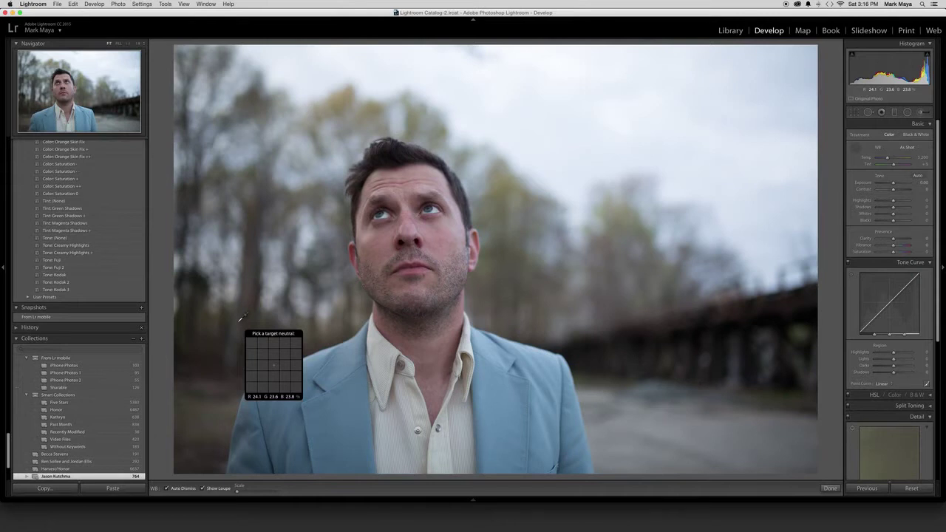
- Set the white balance from a neutral spot in the background beside the man's shoulder and raise the exposure to +0.30
click(239, 318)
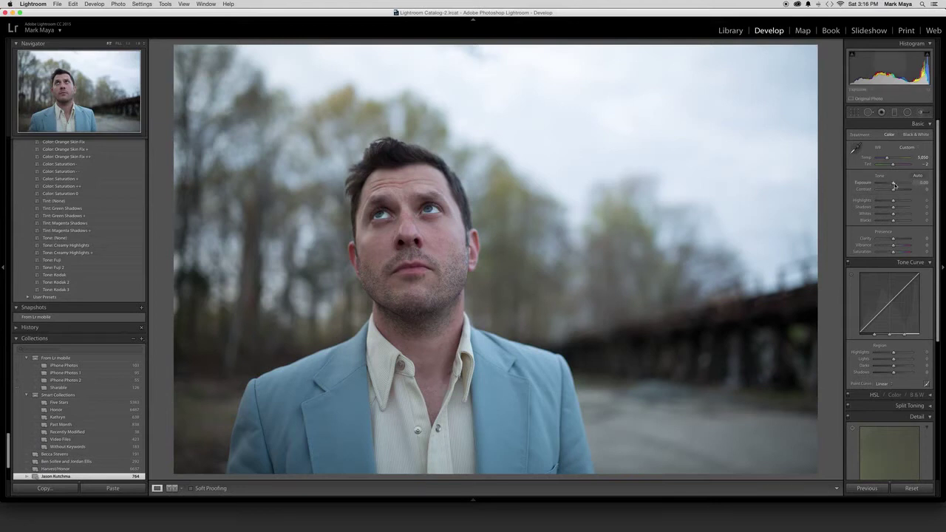
drag(894, 185, 894, 185)
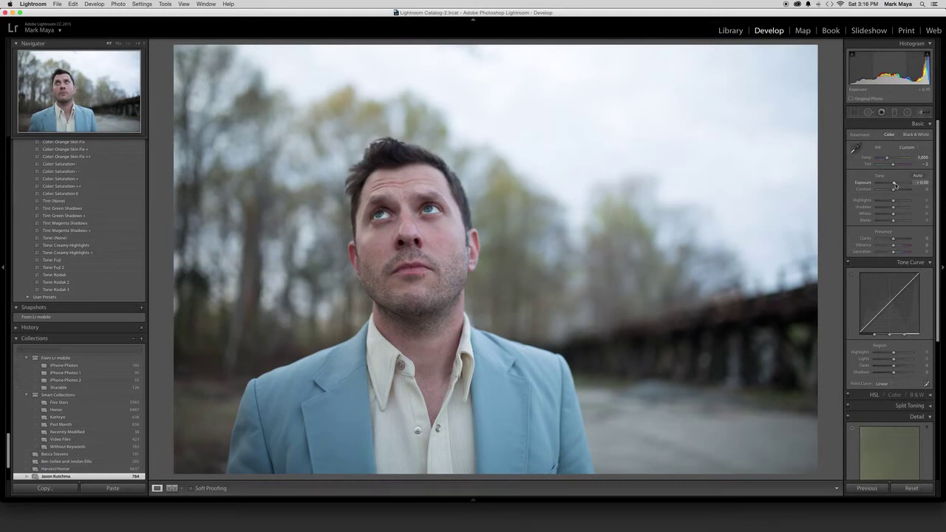
- Undo and redo the exposure increase repeatedly to compare the photo before and after, ending with the increase applied
key(super+z)
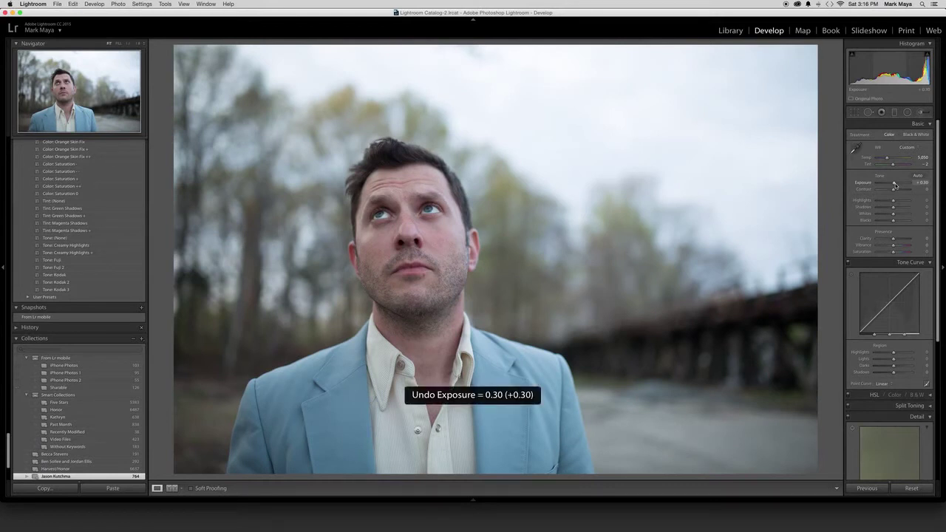
key(shift)
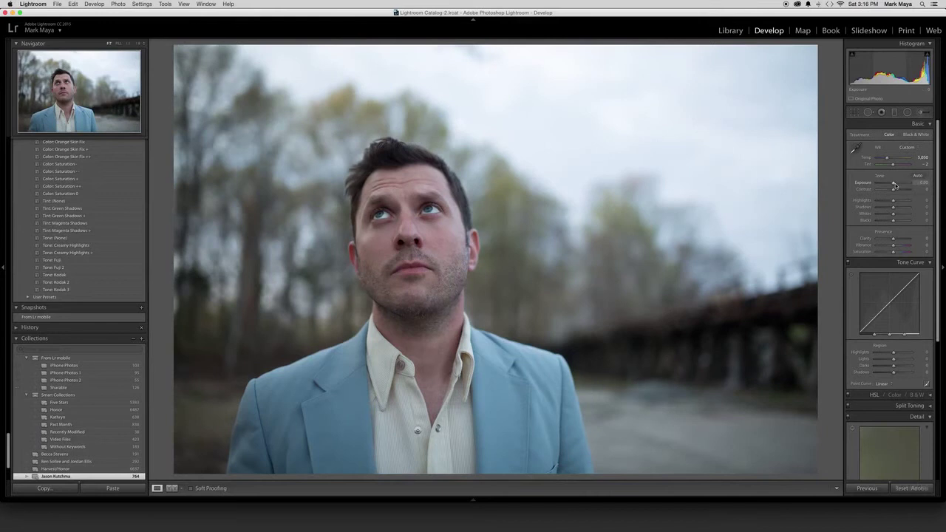
key(super+shift+z)
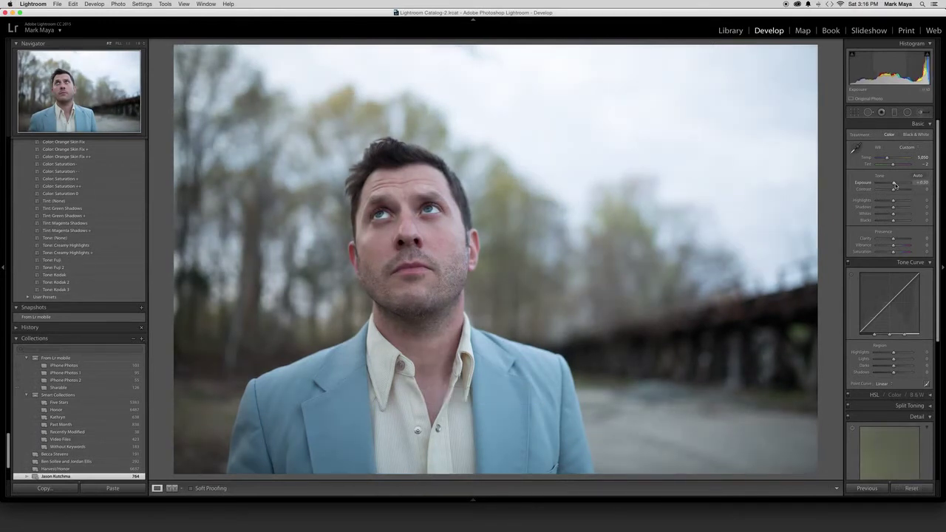
key(super+z)
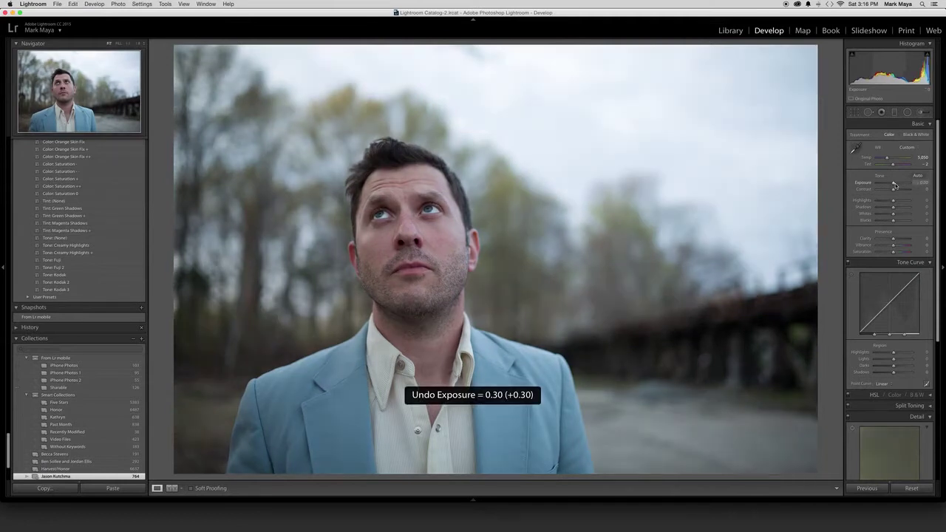
key(super+shift+z)
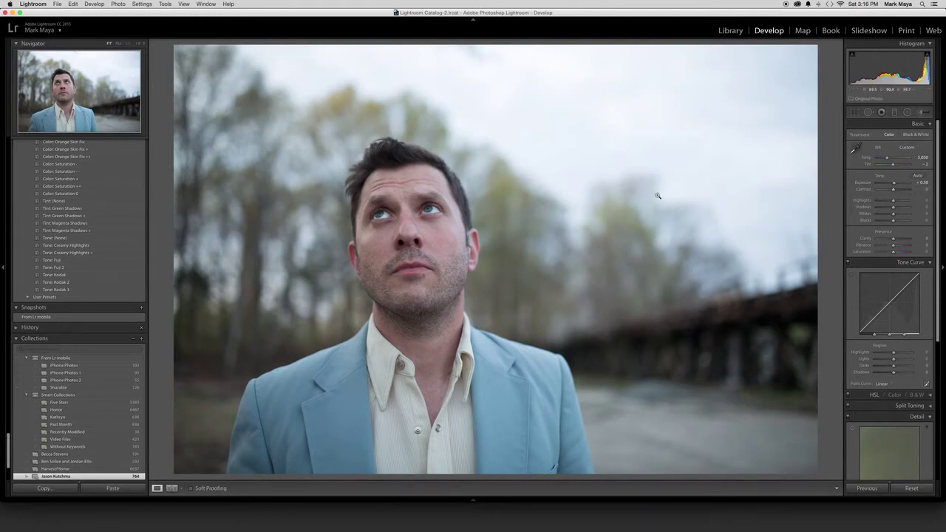
- Crop the photo slightly tighter around the man, keeping the original aspect ratio, and shift him a little off-centre
key(r)
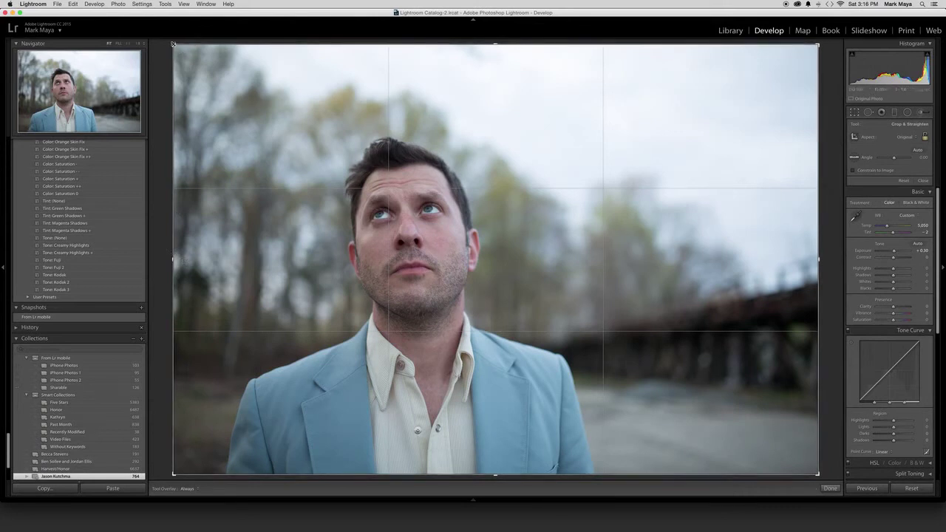
mouse_move(174, 46)
mouse_down()
mouse_move(198, 57)
mouse_move(191, 55)
mouse_up()
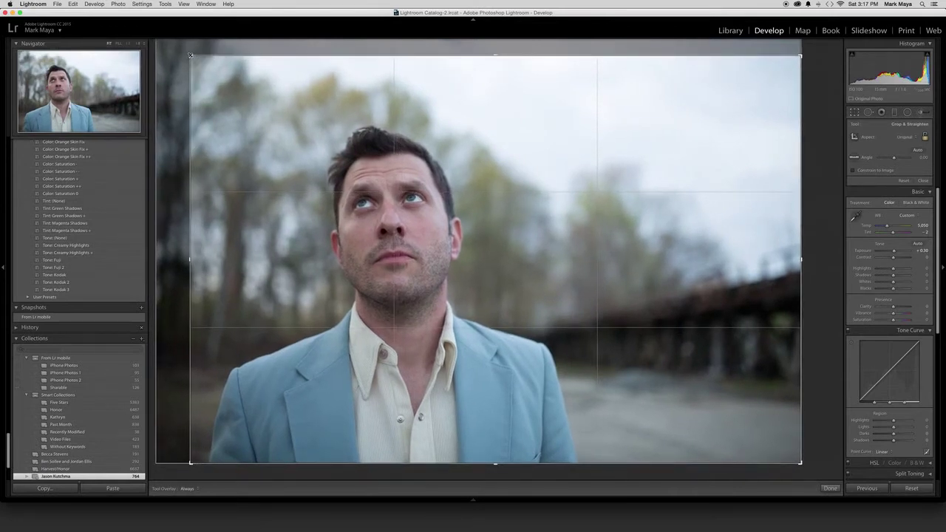
key(Return)
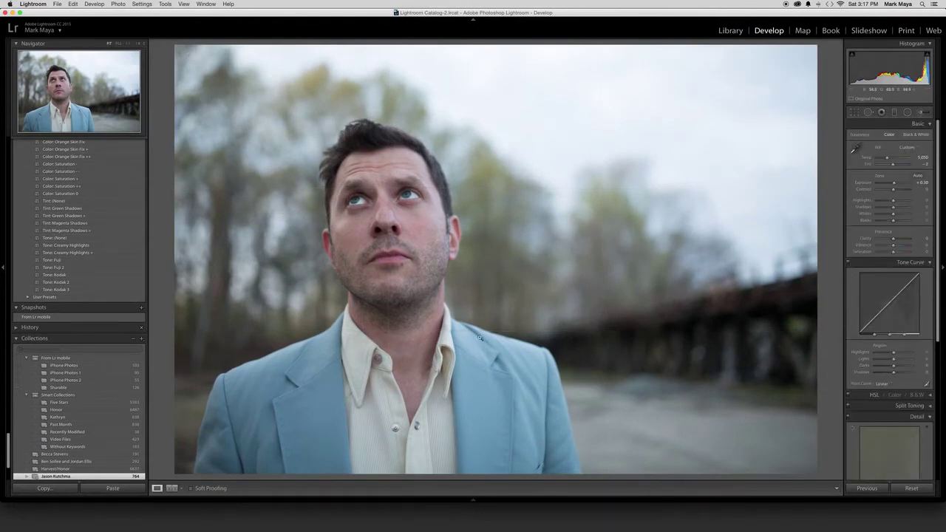
- Straighten the cropped photo by rotating it clockwise about 1 degree
key(r)
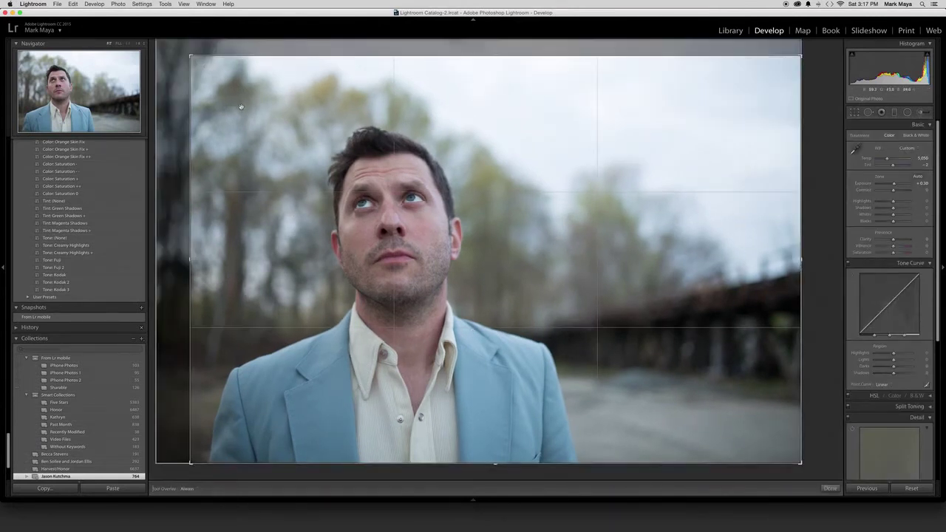
drag(187, 54, 191, 49)
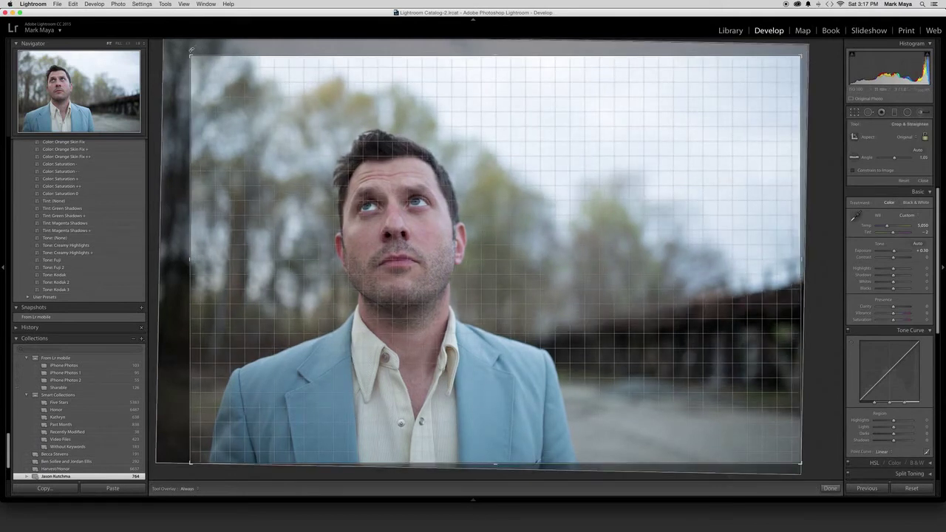
drag(190, 49, 191, 49)
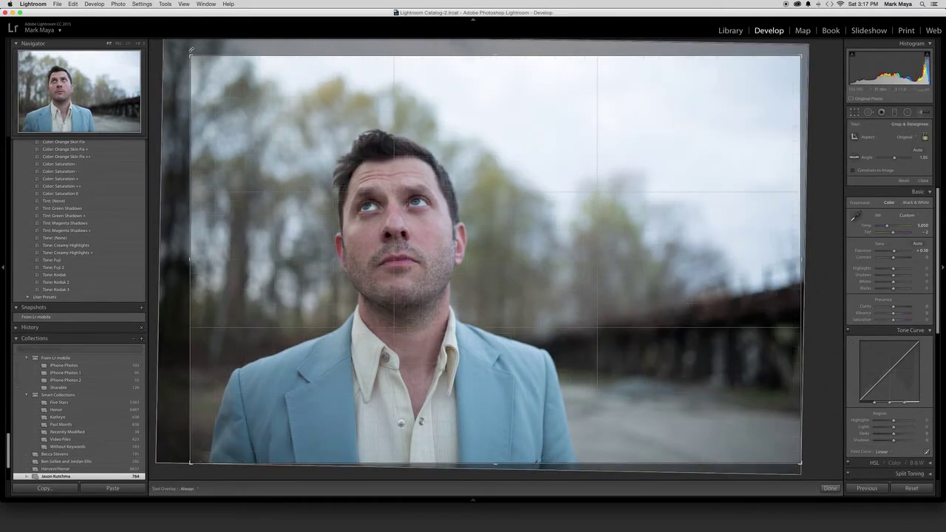
key(r)
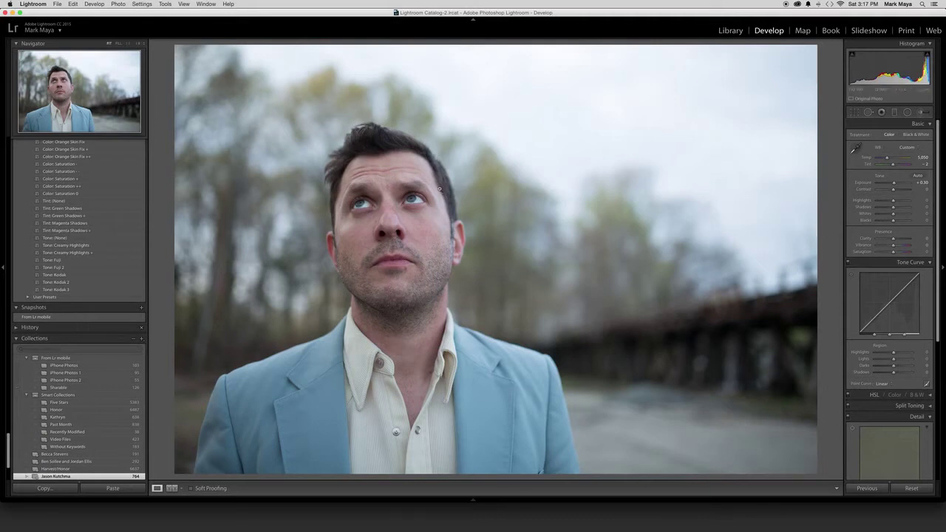
- Apply the C - 400H+1 +++ preset from the VSCO Film 06 Push & Pull - Canon group
scroll(74, 201, up, 10)
scroll(72, 201, up, 10)
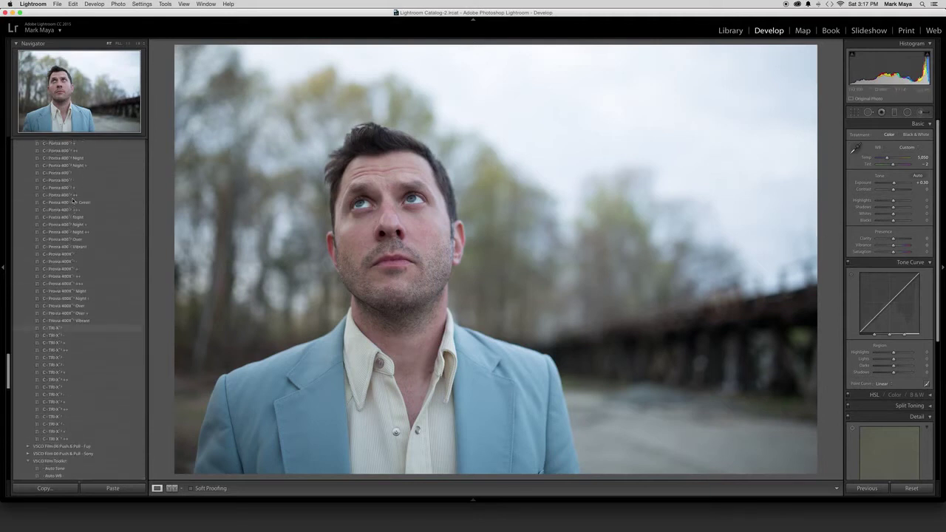
scroll(73, 200, up, 10)
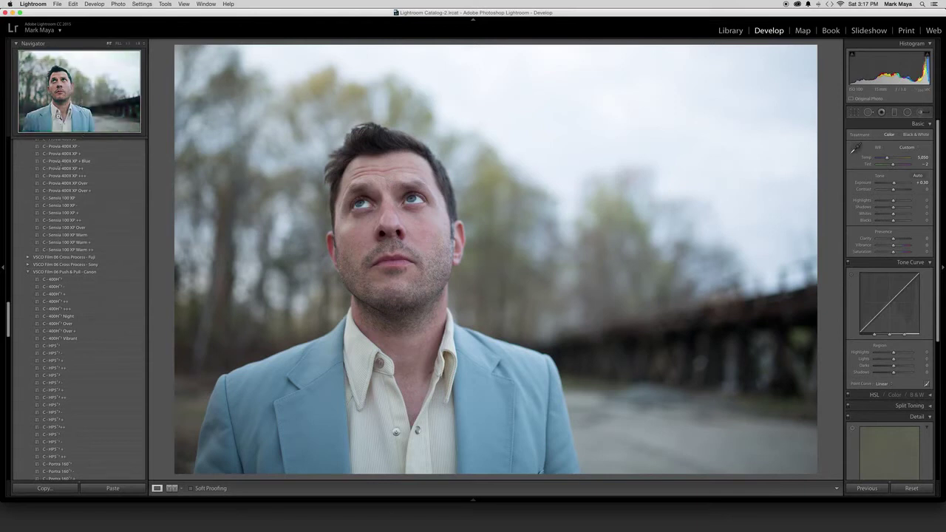
scroll(64, 193, up, 4)
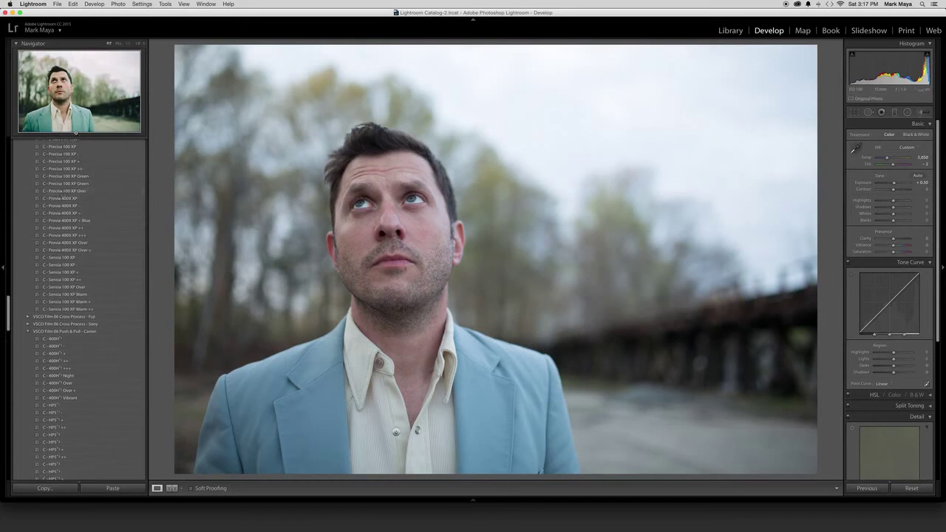
scroll(68, 268, down, 3)
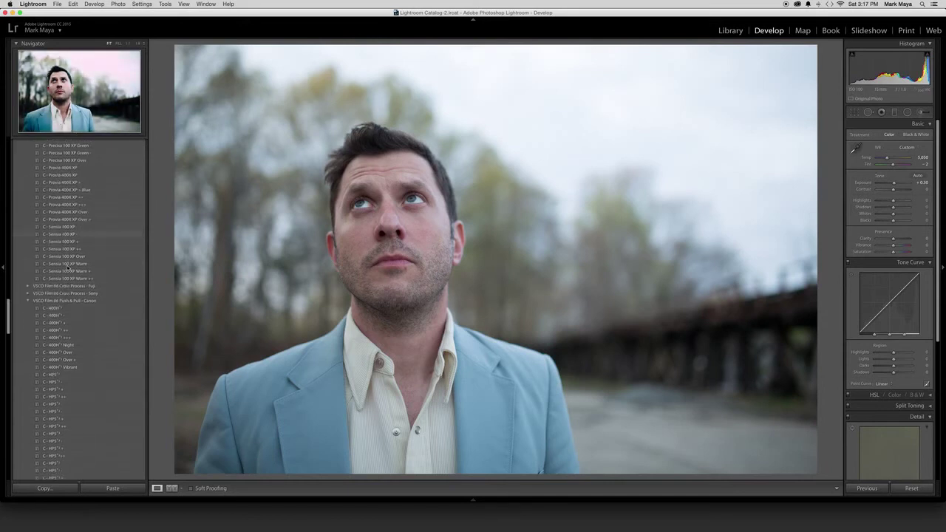
scroll(70, 301, down, 1)
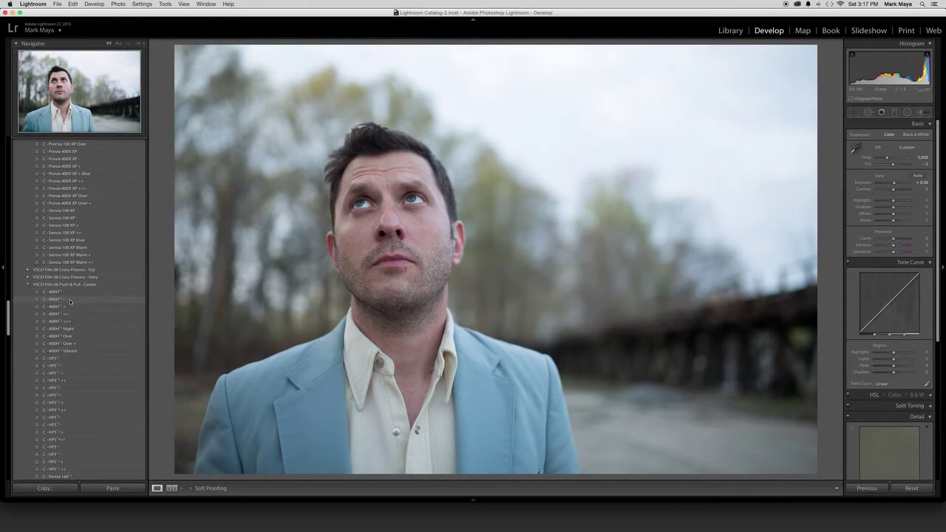
scroll(71, 301, down, 3)
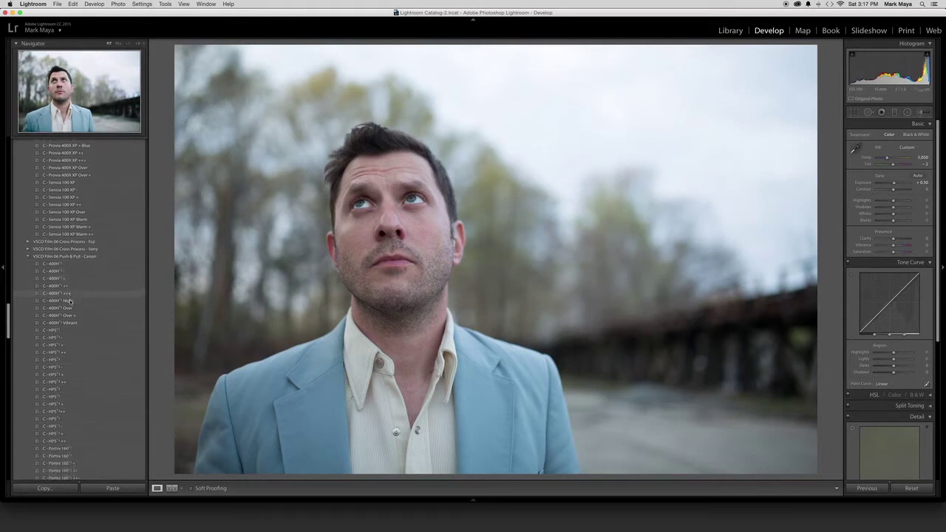
scroll(70, 301, down, 2)
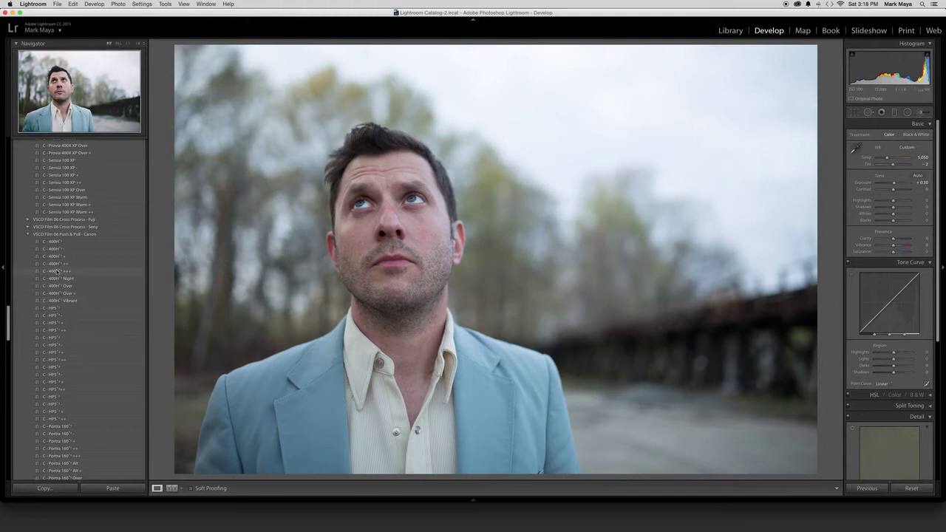
click(57, 271)
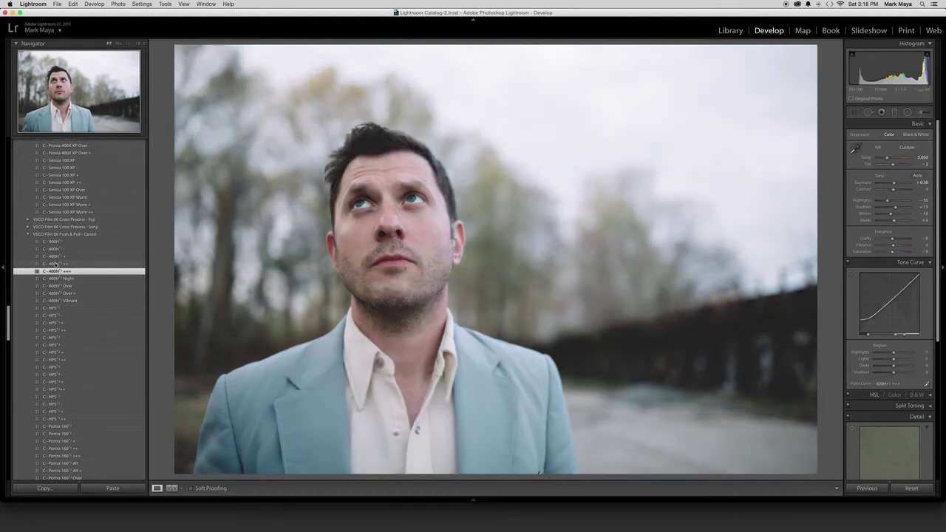
- Try the C - 400H+1 ++ and C - 400H+1 + presets, and undo back to the photo without a preset
click(55, 264)
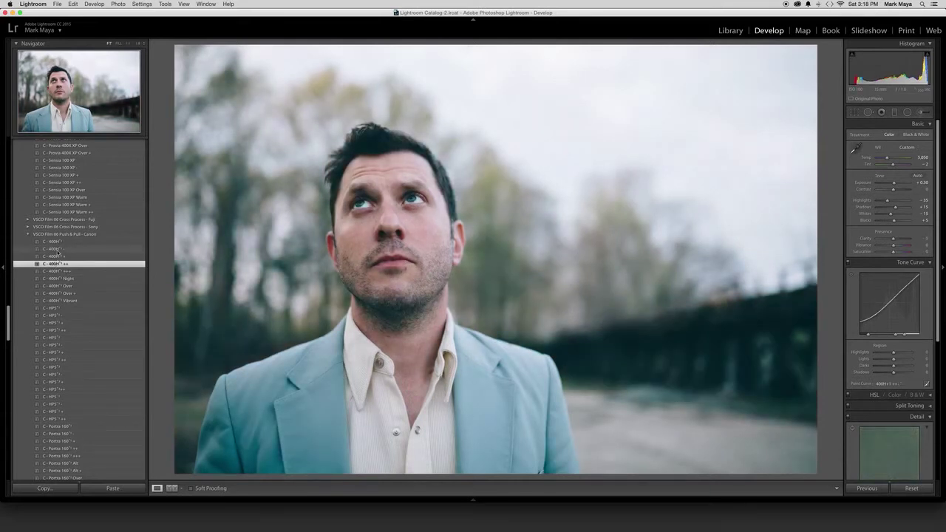
click(59, 256)
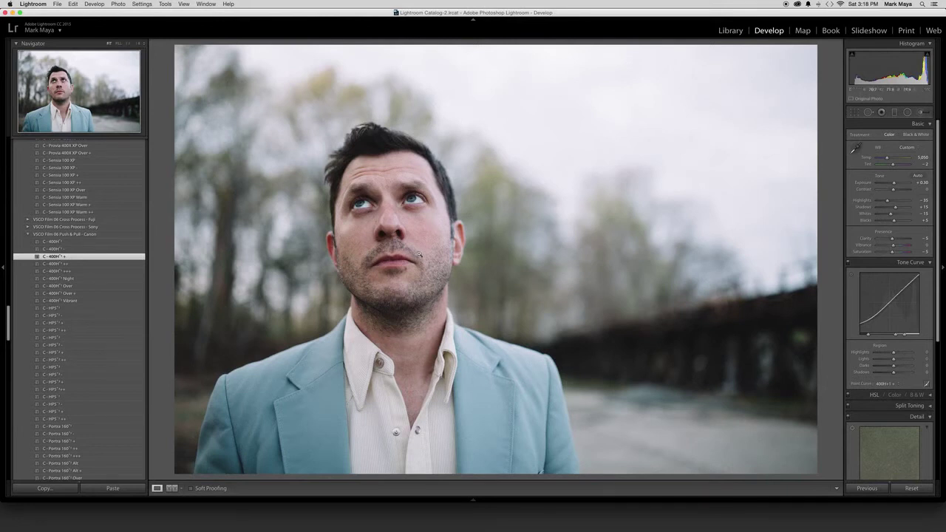
key(super+z)
click(58, 263)
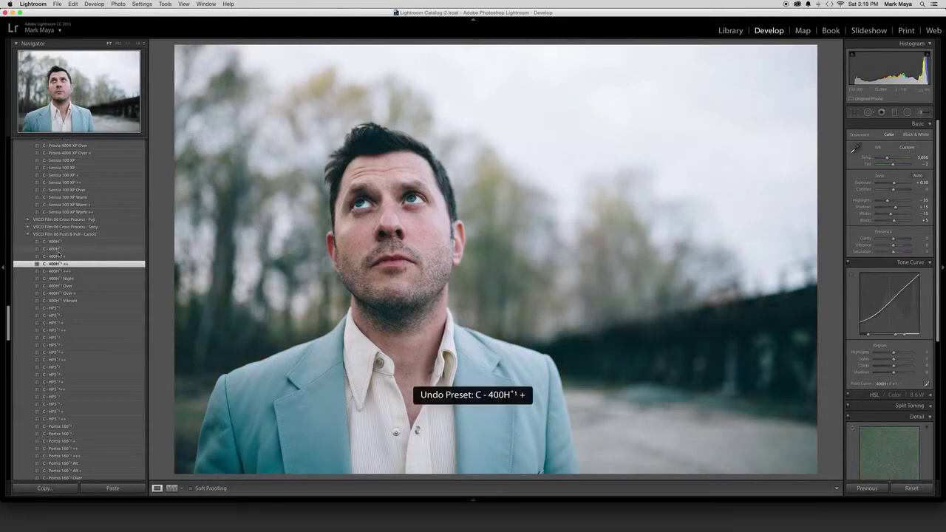
key(super+z)
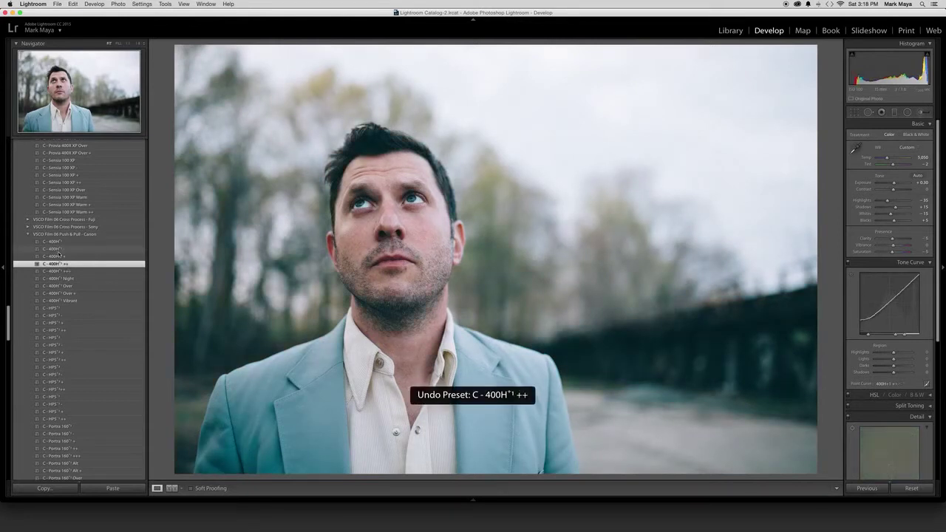
click(57, 270)
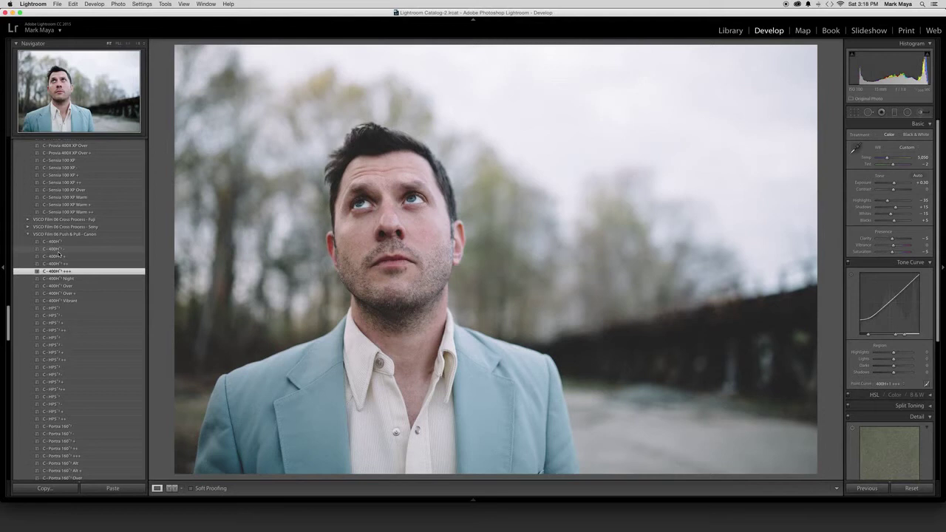
key(super+z)
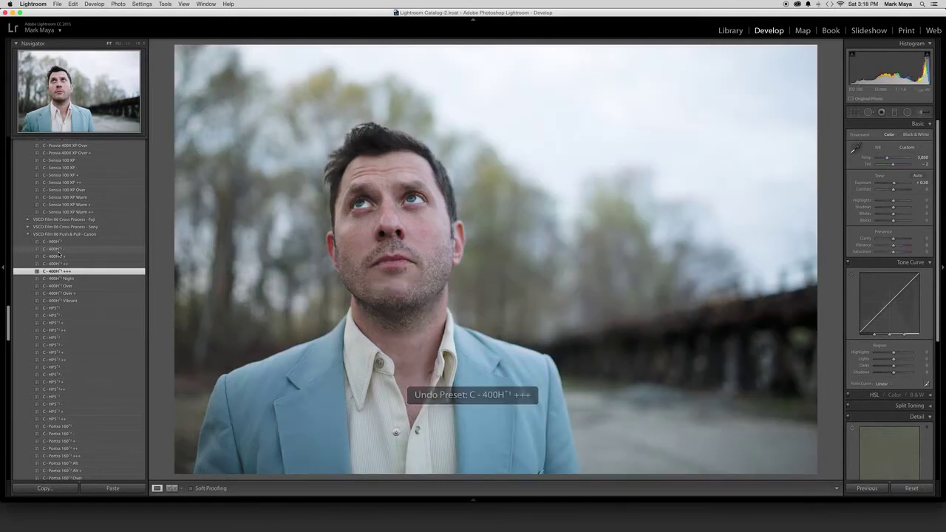
- Redo the 400H+1 presets to compare the variants on the portrait, and return to the C - 400H+1 +++ version
key(super+shift+z)
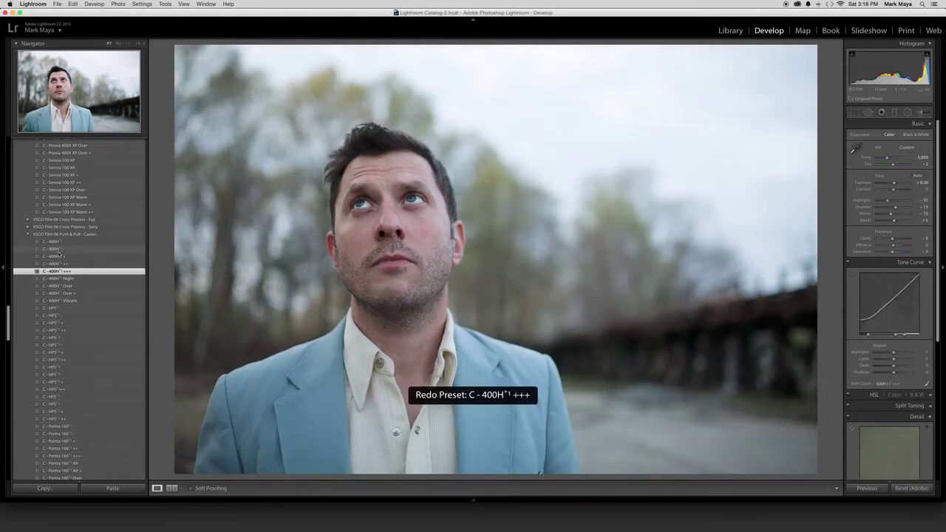
key(super+shift+z)
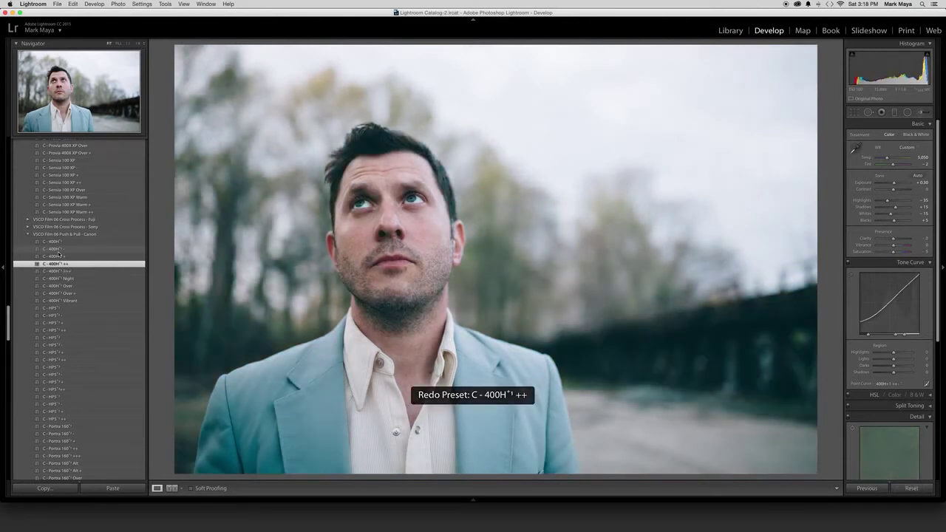
key(super+shift+z)
key(super+z)
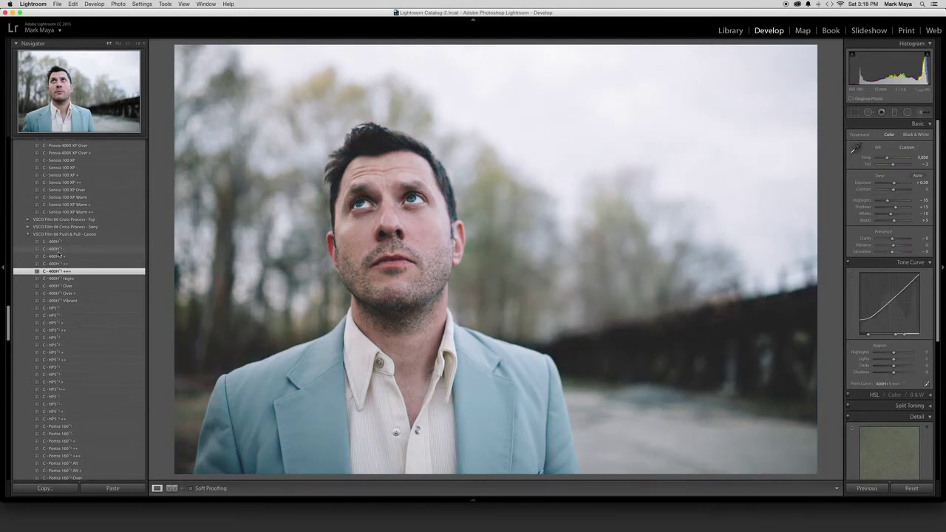
- Compare the C - 400H+1 + and ++ presets once more and settle on C - 400H+1 +++
click(59, 256)
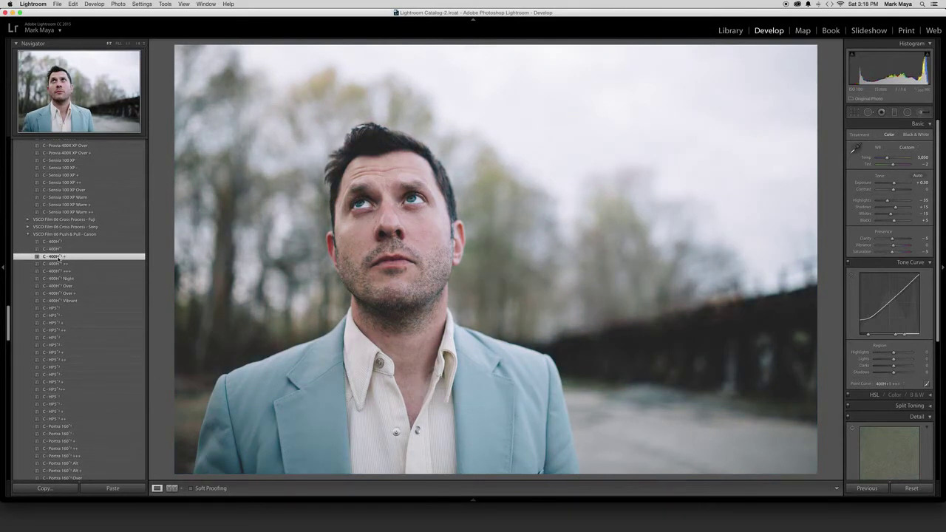
click(54, 264)
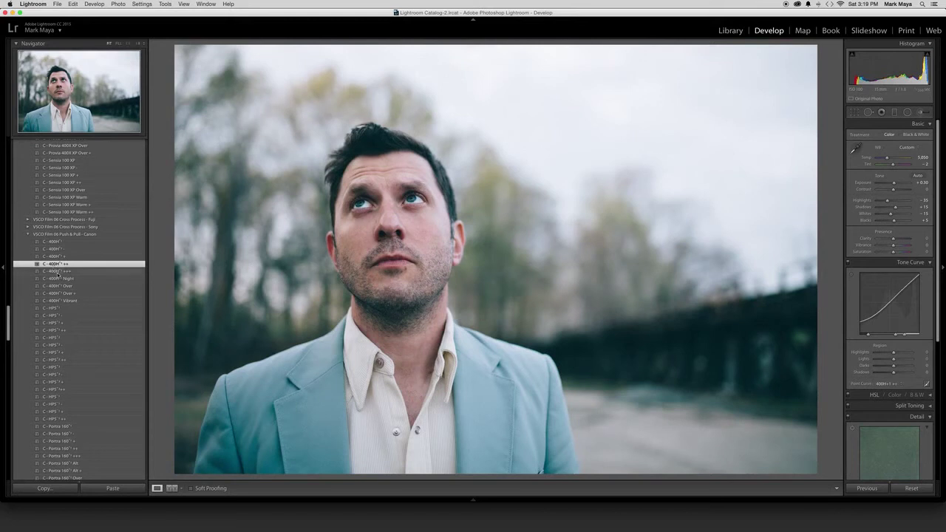
click(59, 272)
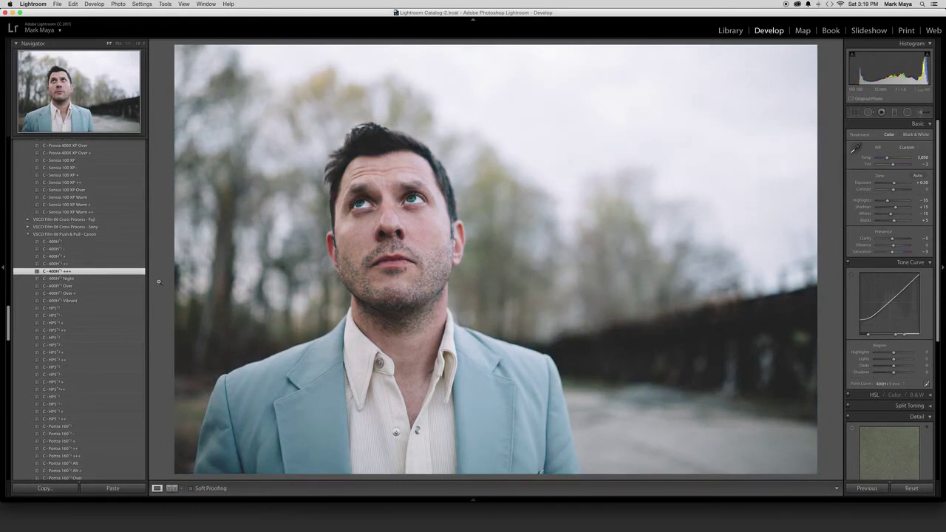
scroll(78, 310, down, 4)
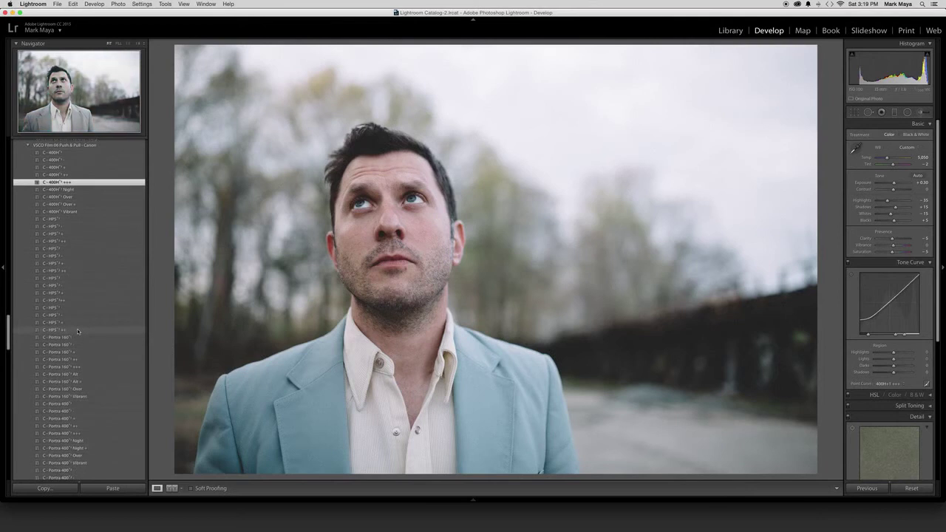
- Apply the Contrast + preset from the VSCO Film Toolkit group and raise Blacks to +24
scroll(116, 321, down, 12)
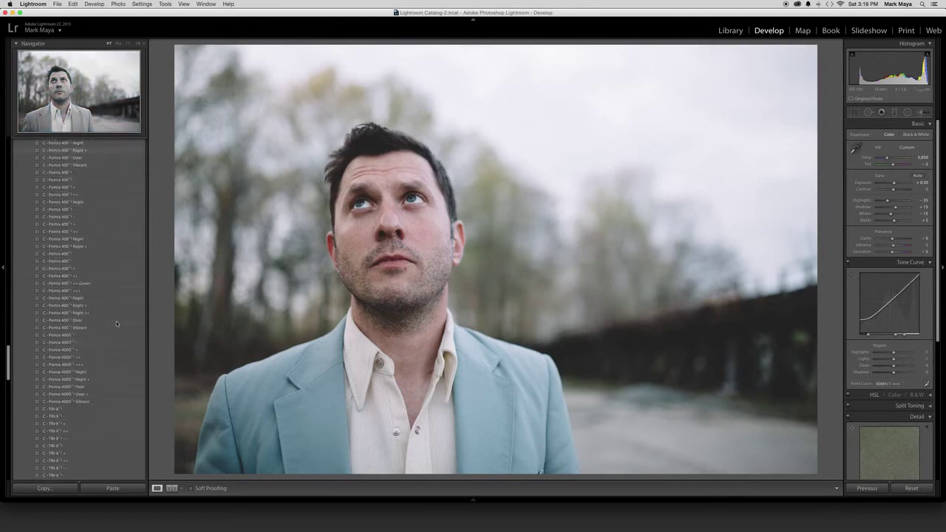
scroll(116, 321, down, 8)
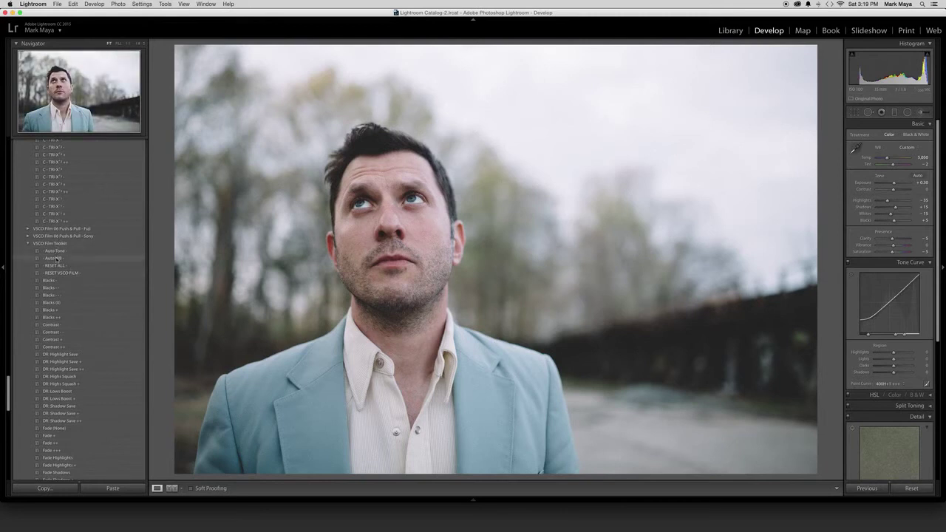
click(55, 341)
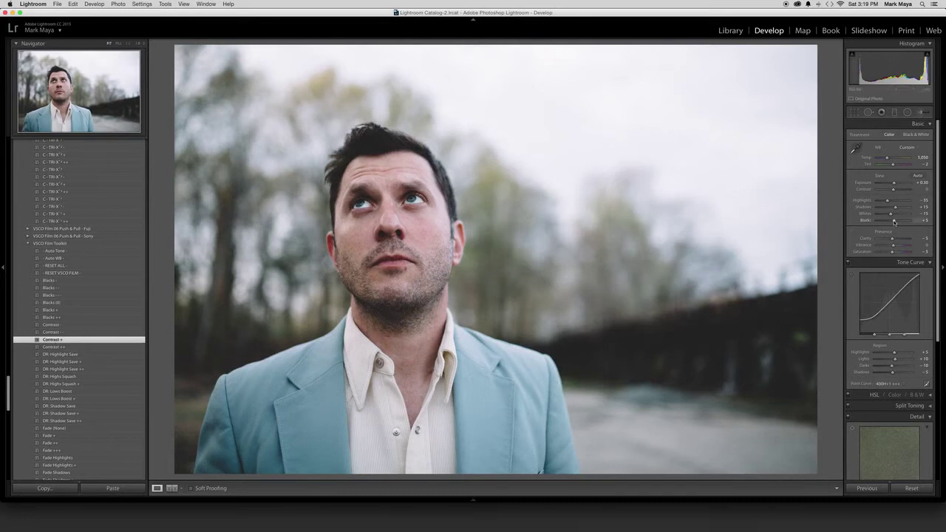
drag(893, 222, 896, 222)
- Try the Sharpen + preset from the VSCO Film Toolkit group on the portrait, and undo it
scroll(57, 413, down, 4)
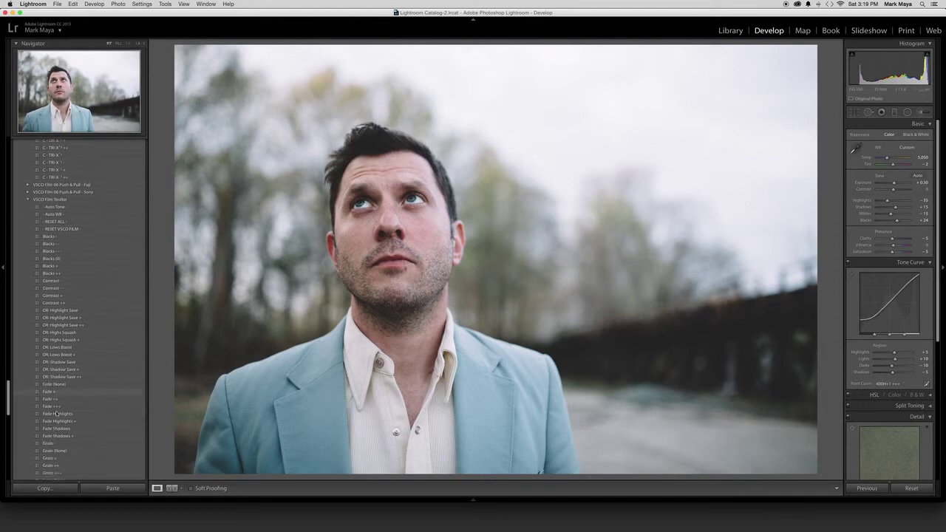
scroll(56, 414, down, 3)
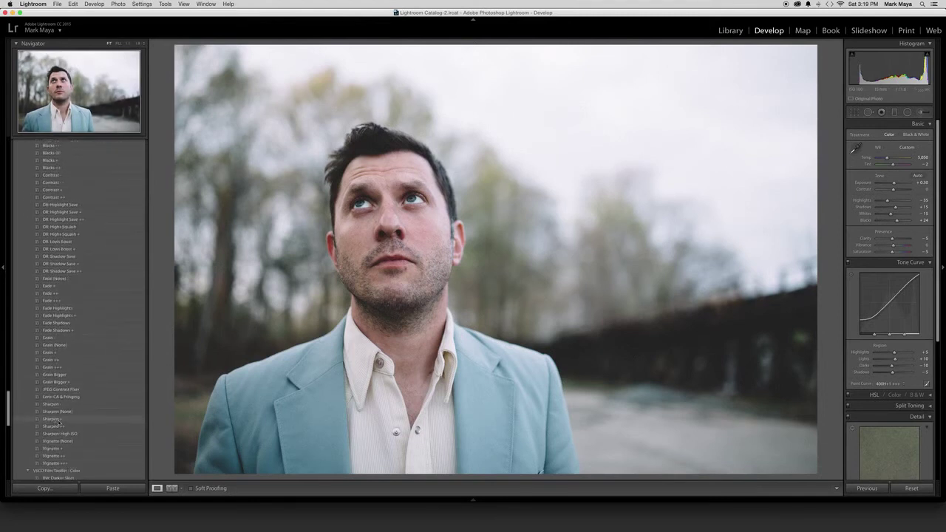
click(59, 419)
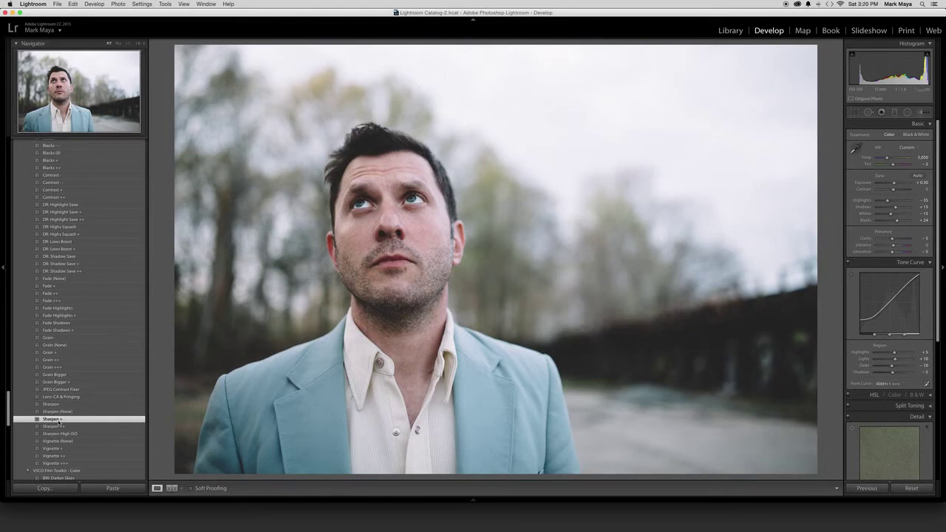
key(super+z)
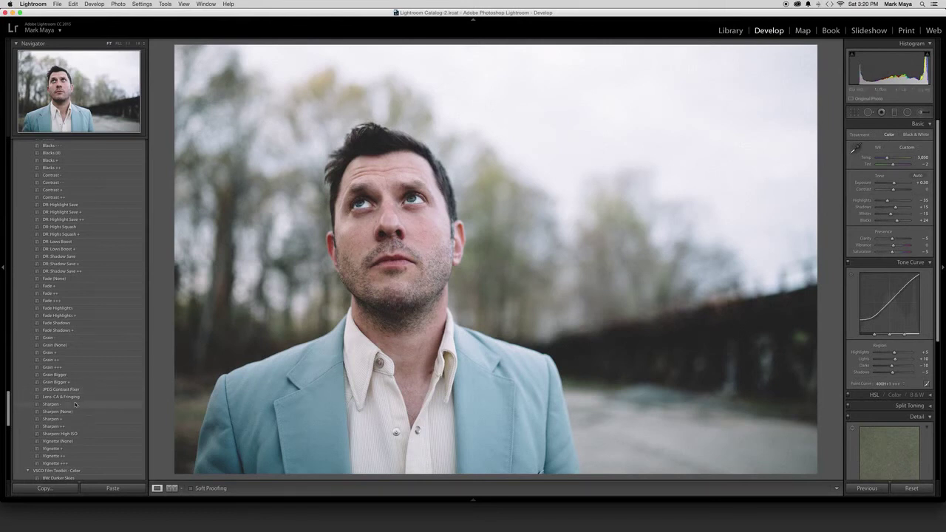
- Add a very subtle post-crop vignette in Highlight Priority style with an Amount of -1
scroll(75, 404, down, 3)
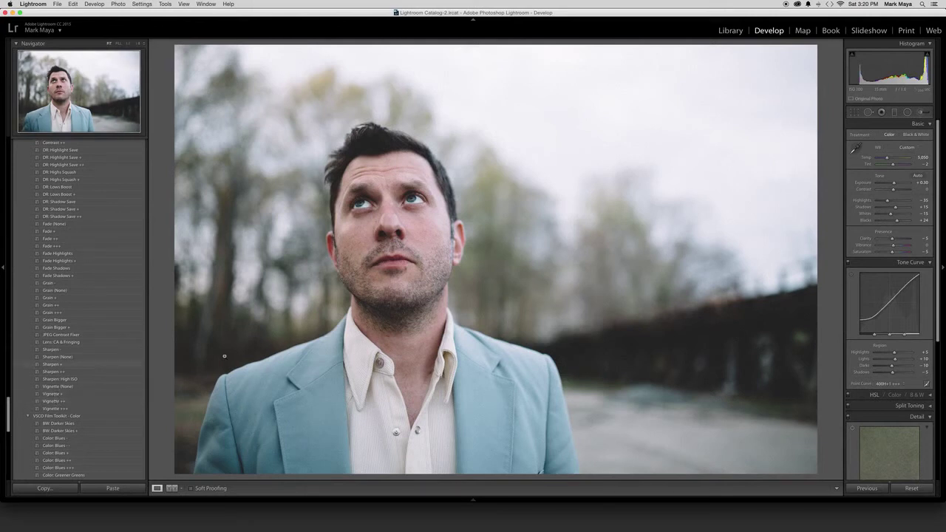
scroll(922, 433, down, 1)
scroll(922, 433, down, 10)
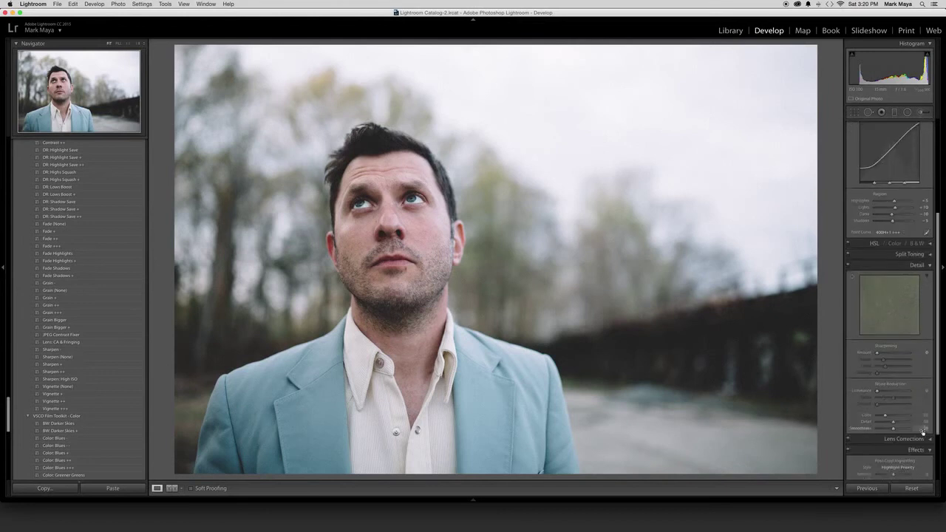
scroll(922, 433, down, 2)
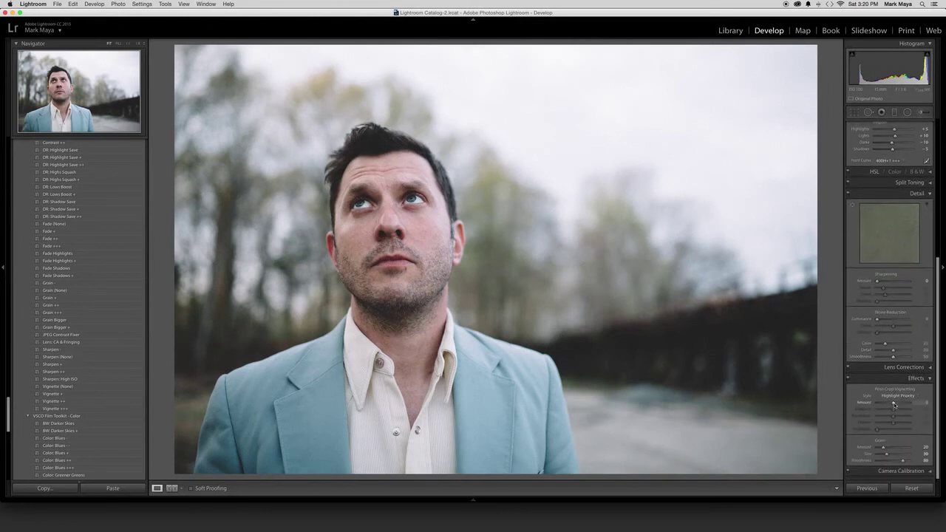
drag(892, 404, 892, 405)
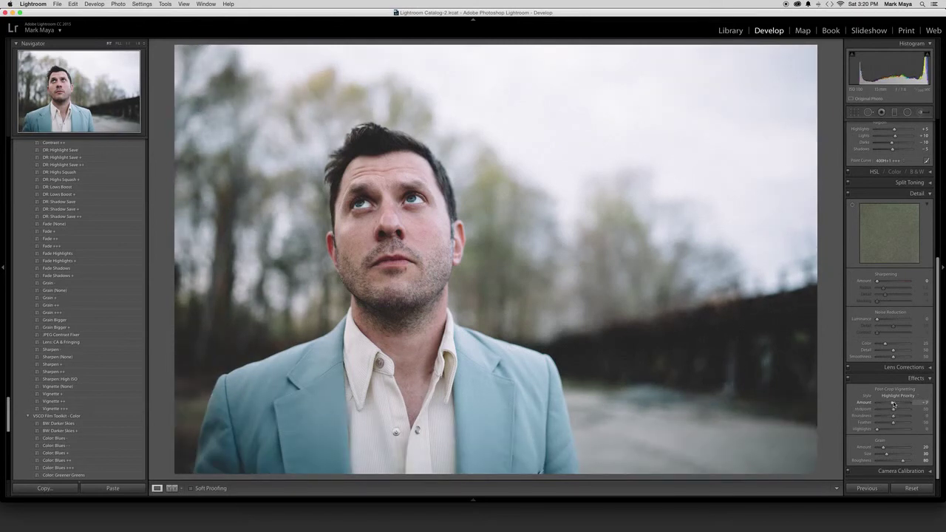
mouse_move(892, 404)
mouse_down()
mouse_move(883, 404)
mouse_move(893, 404)
mouse_up()
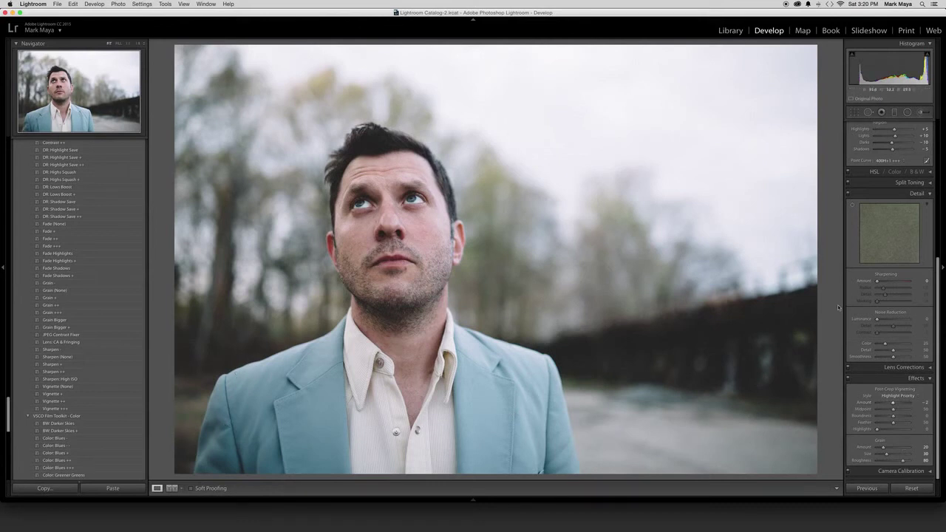
click(927, 402)
text(-22)
key(BackSpace)
key(BackSpace)
text(15)
key(Return)
- Draw a diagonal graduated filter with the Highlights Save preset over the sky, and ease its Highlights reduction to about half strength
key(m)
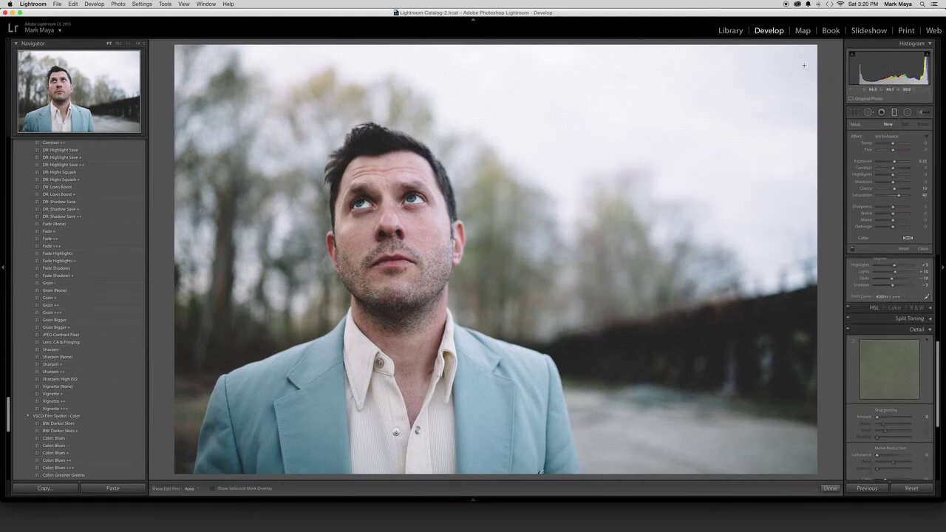
click(890, 137)
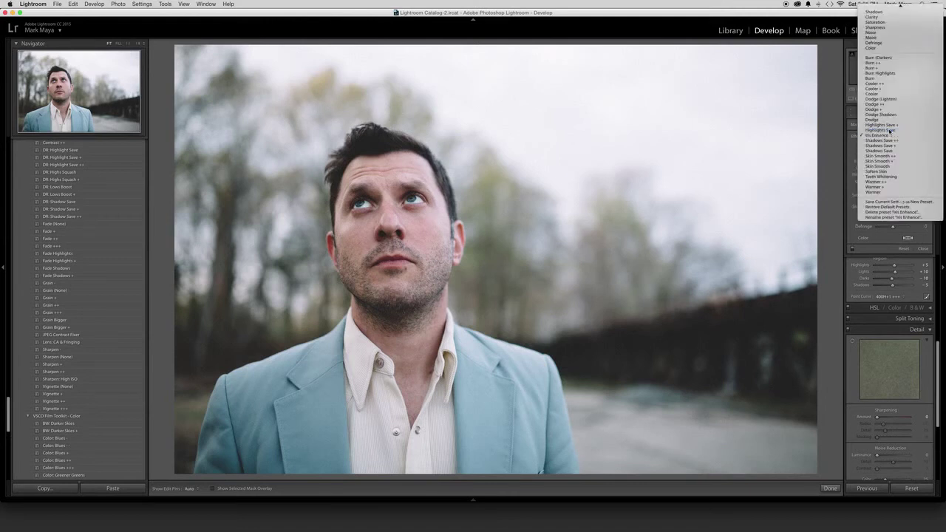
click(889, 131)
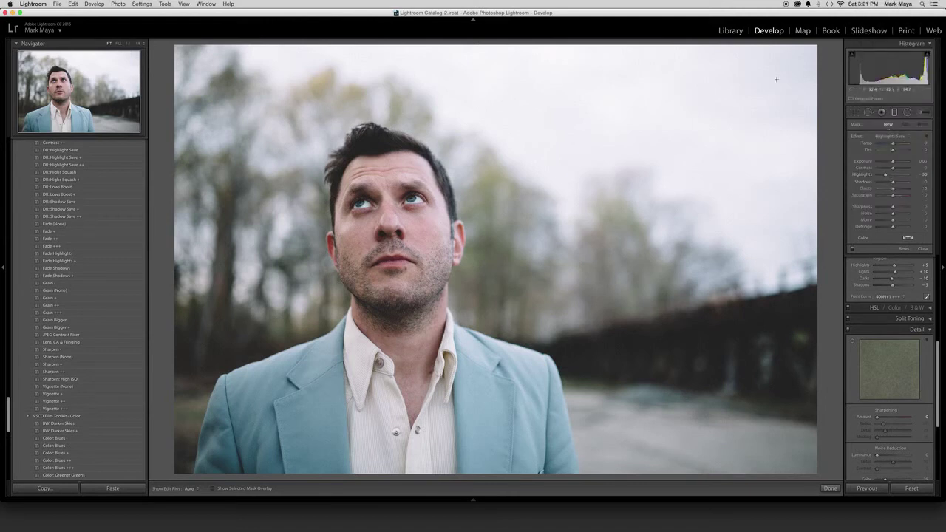
drag(574, 211, 775, 72)
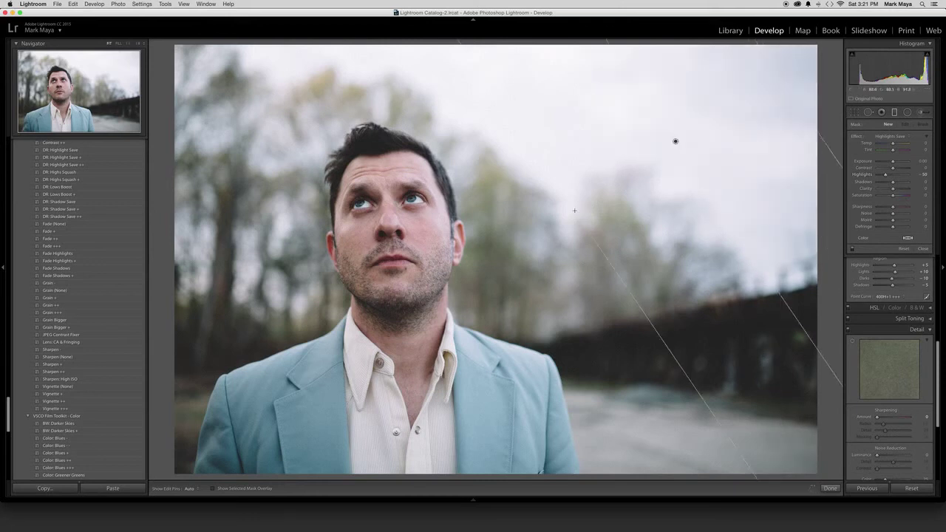
drag(574, 211, 555, 281)
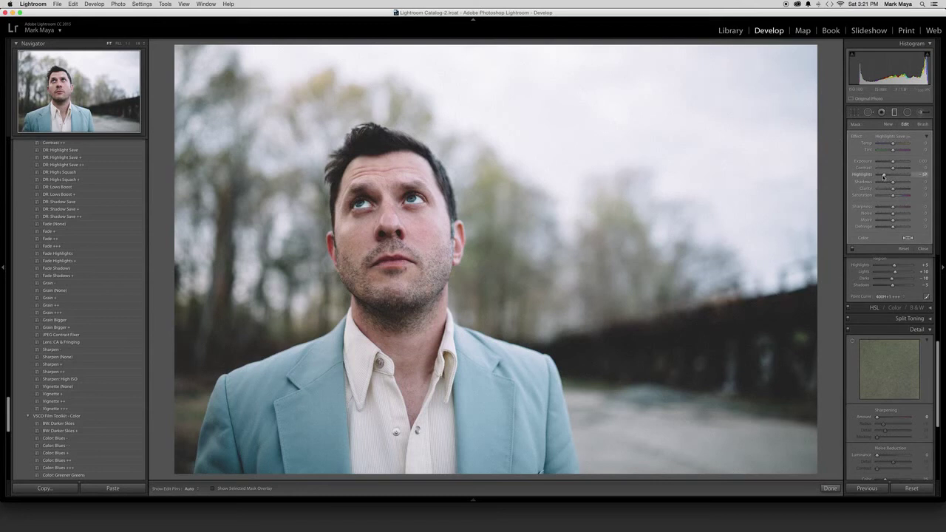
drag(883, 176, 891, 177)
mouse_move(318, 157)
- Apply the Color: Greener Greens preset from the VSCO Film Toolkit - Color group
scroll(50, 357, down, 5)
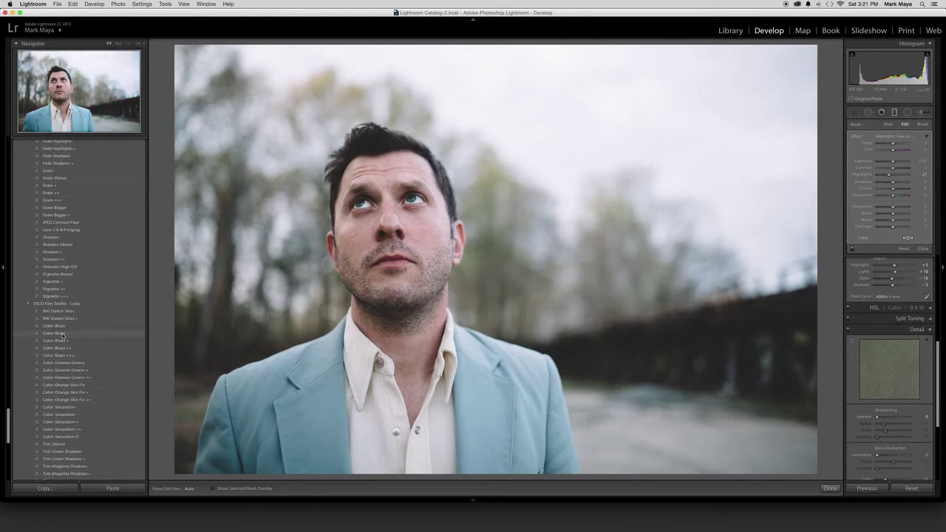
scroll(63, 334, down, 2)
click(64, 333)
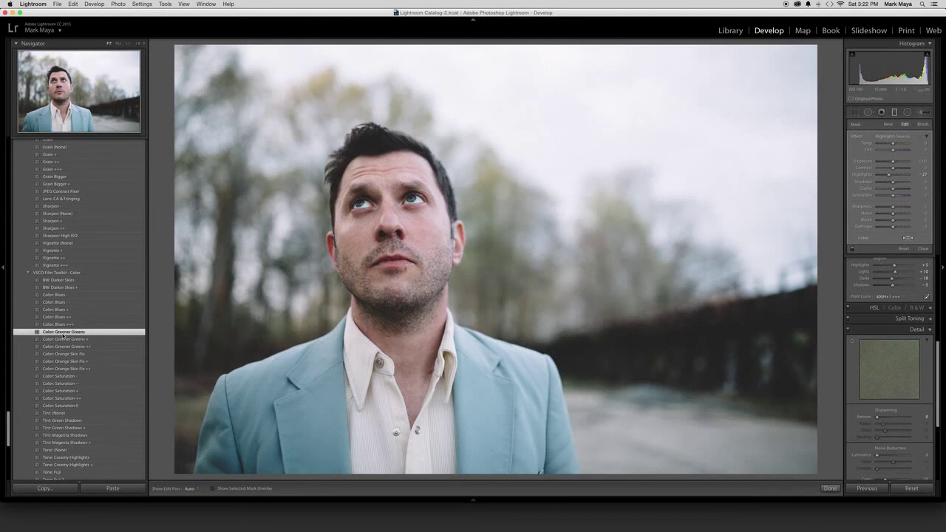
- Apply the Tint: Green Shadows preset, undoing and redoing it to compare its effect on the portrait
scroll(64, 337, down, 5)
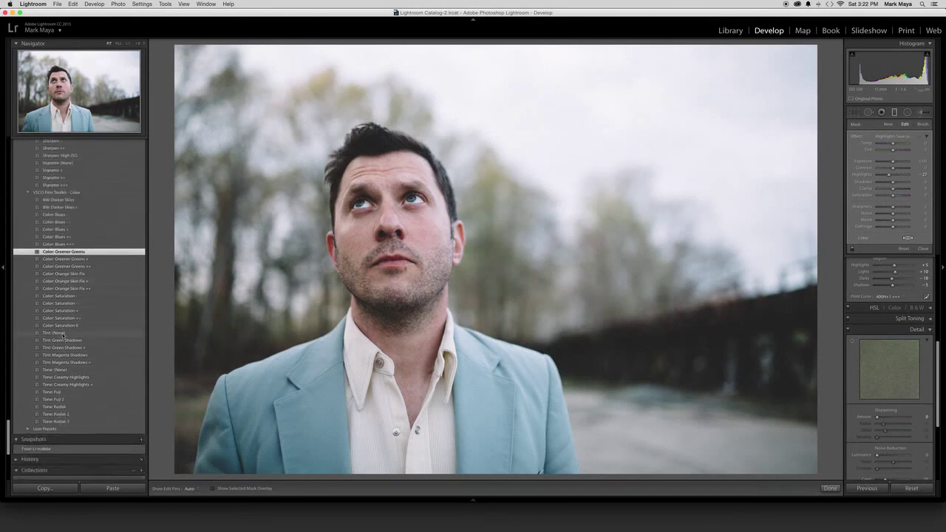
click(66, 340)
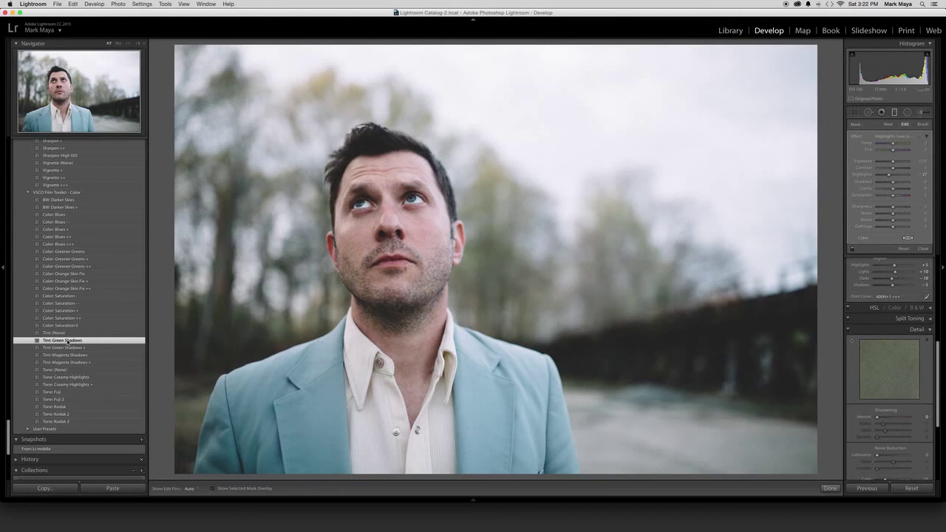
key(super+z)
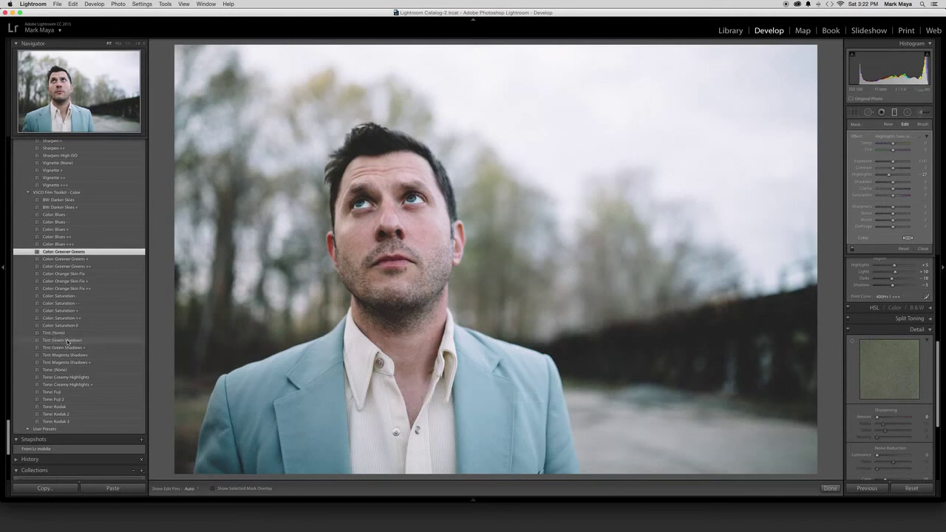
key(super+shift+z)
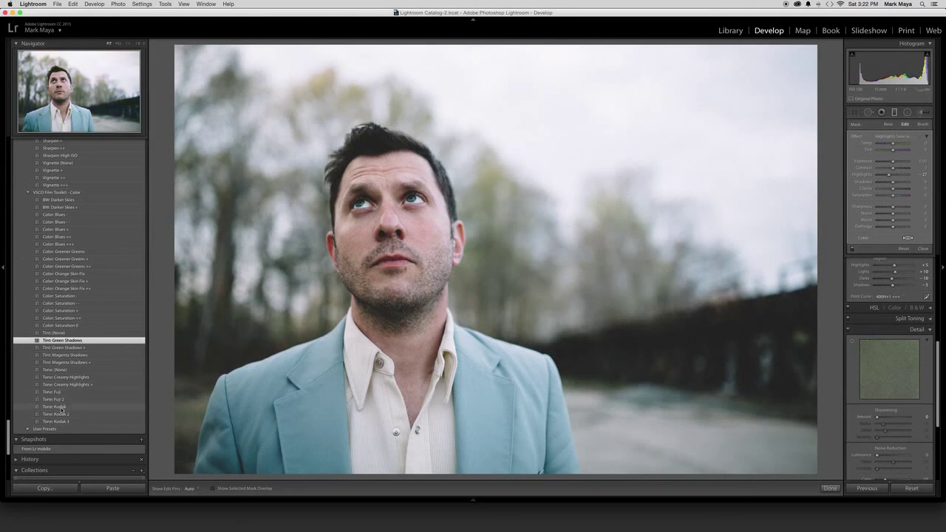
- Try the Tone: Fuji 2 preset, toggle it off and on to compare, and undo it
click(62, 400)
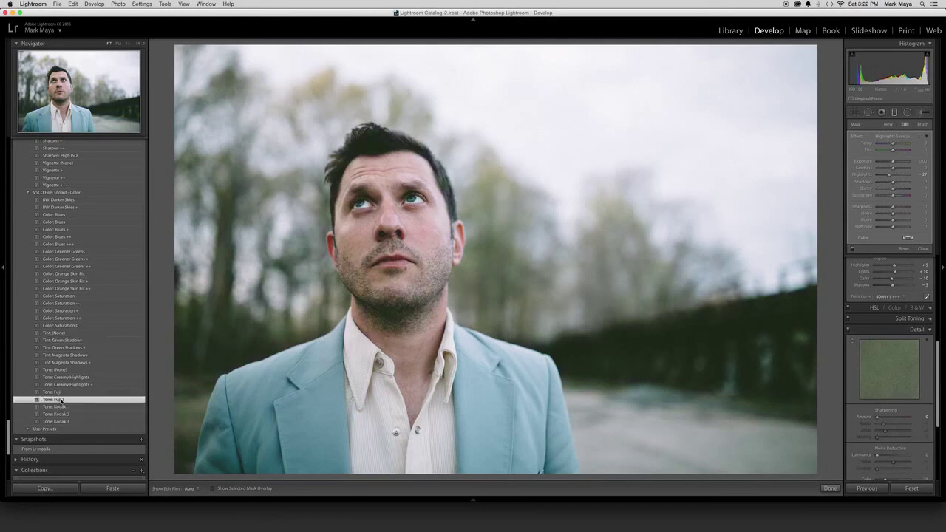
key(super+z)
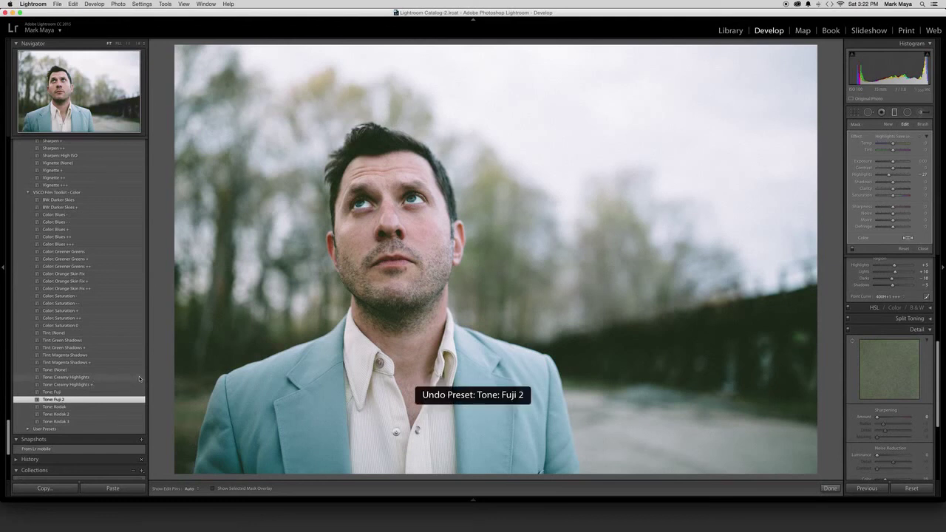
key(super+shift+z)
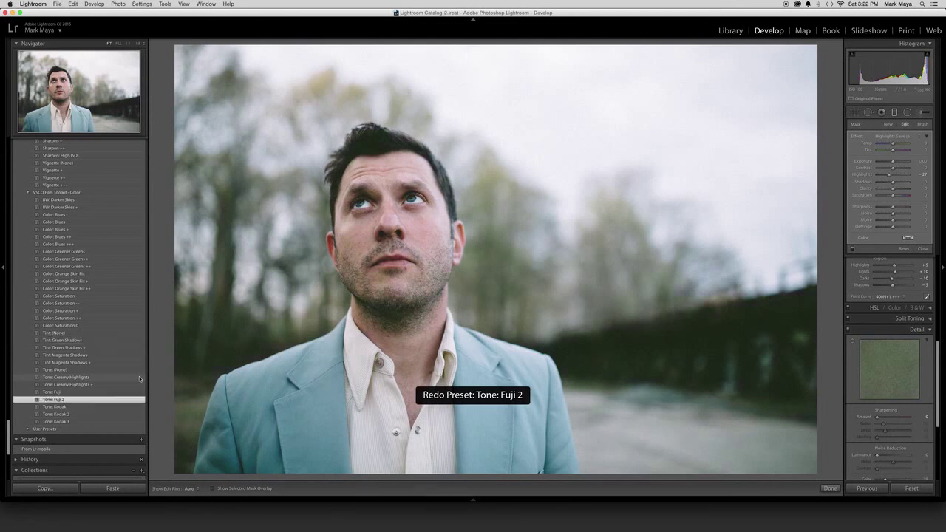
key(super+z)
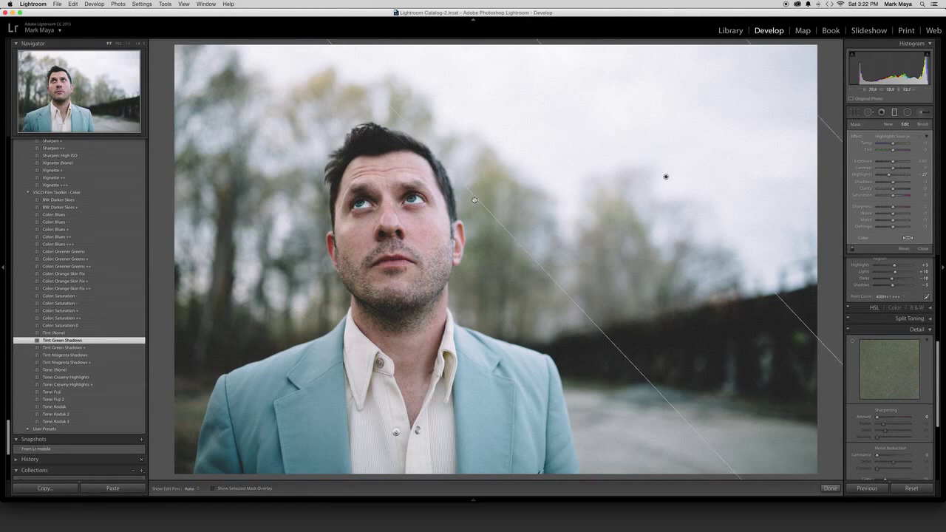
- Close the graduated filter and preview the edited portrait in full screen
click(563, 309)
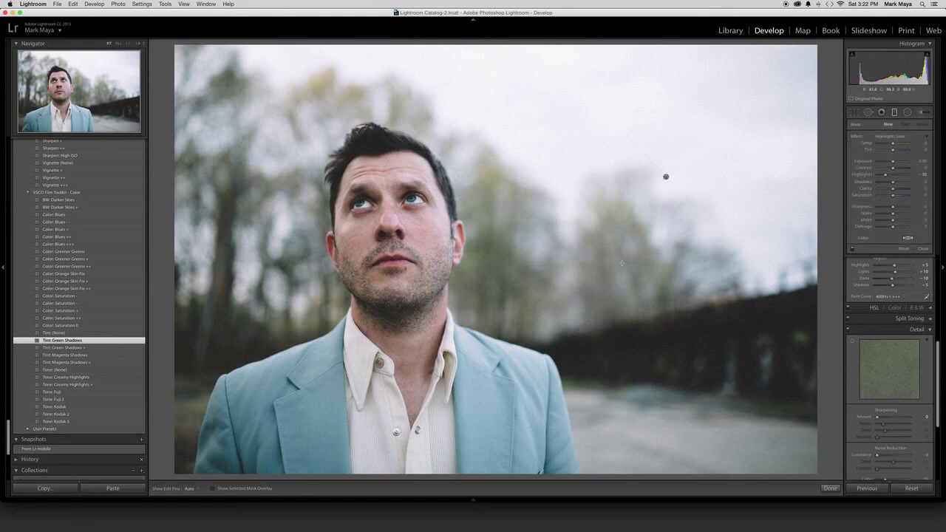
key(m)
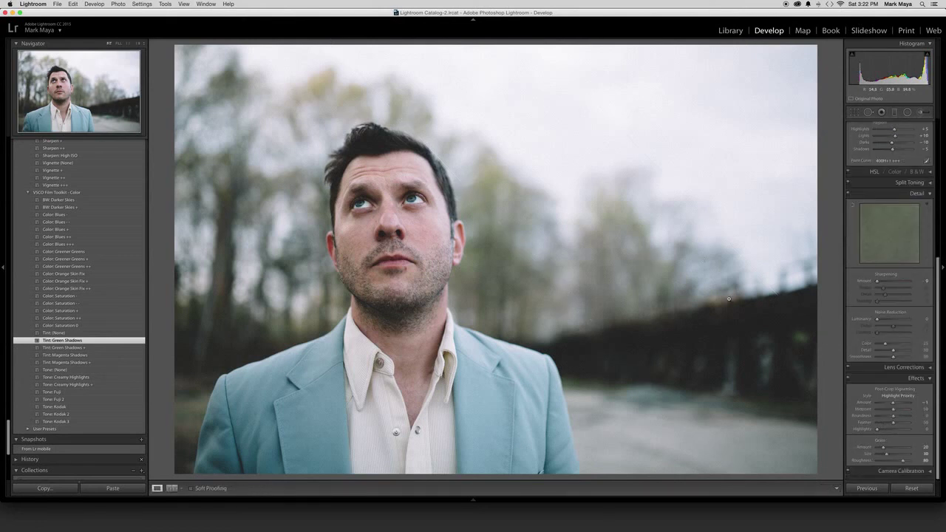
key(l)
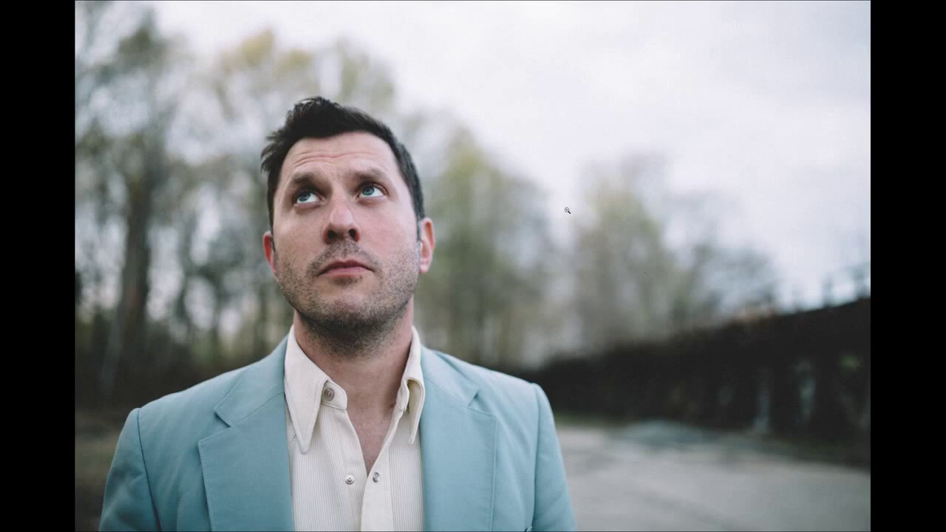
key(f)
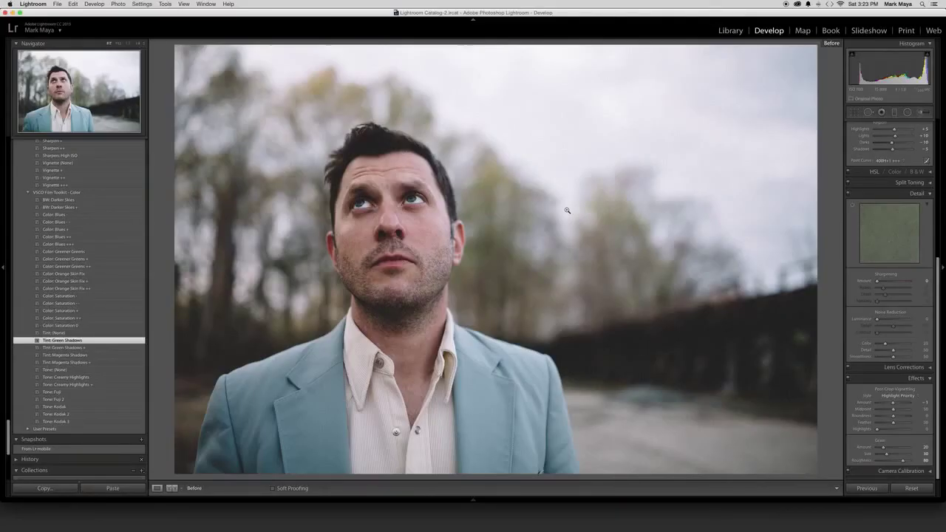
- Toggle between the before and after versions of the portrait to compare the edit, ending on the edited version
key(backslash)
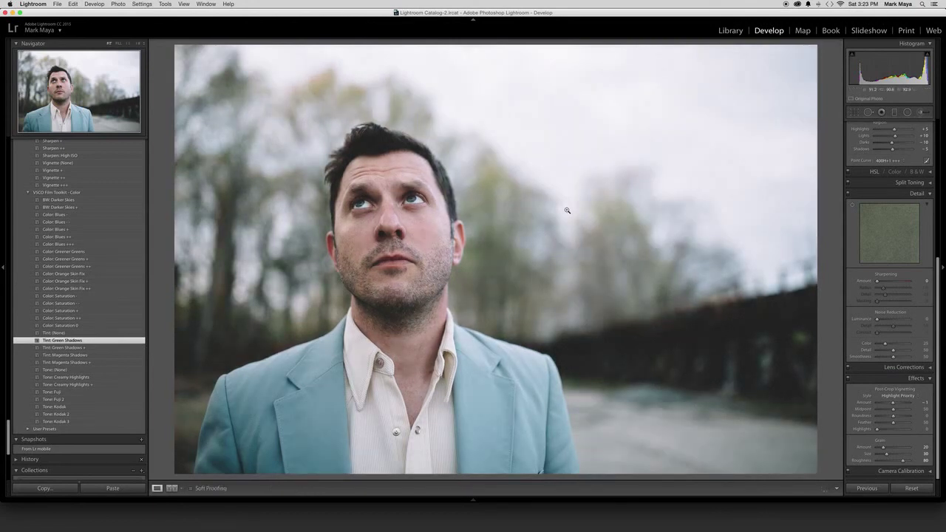
key(backslash)
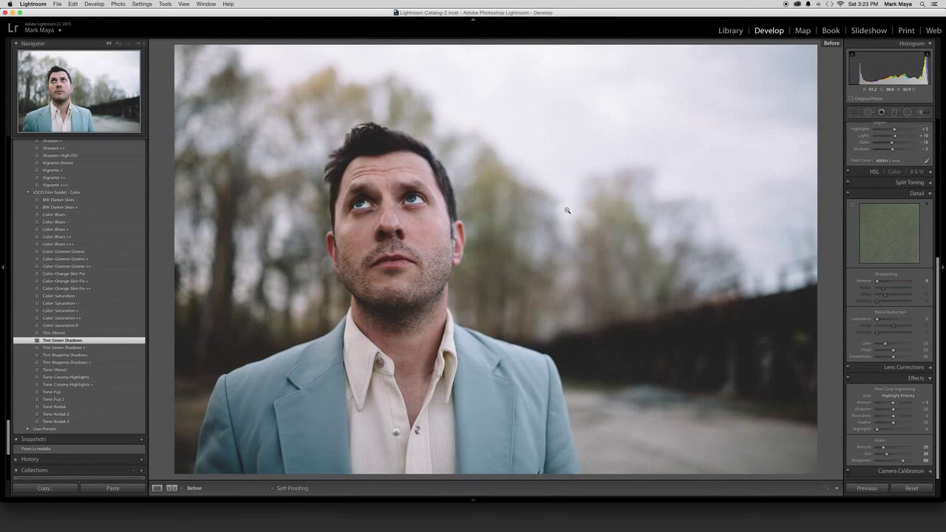
key(backslash)
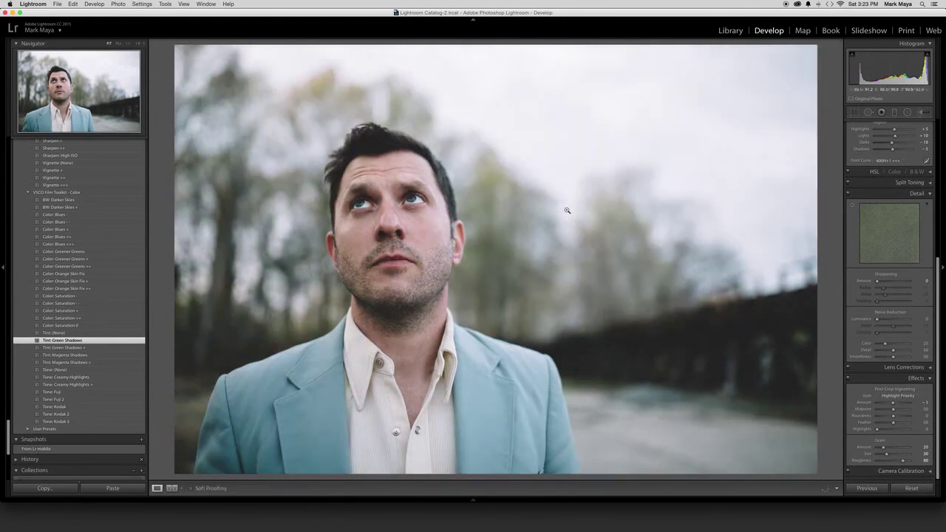